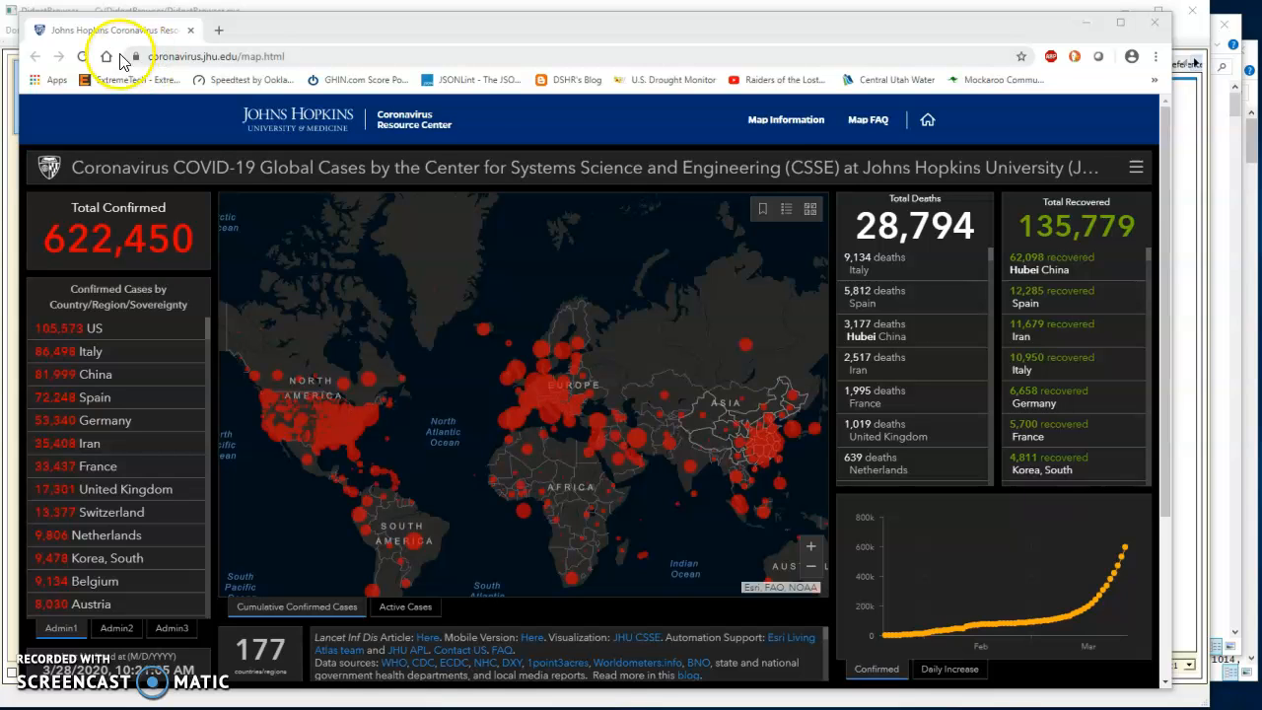
# Switch to DidgetBrowser and import us-states.csv from the Sample Data folder as a table using the us-states definition
pyautogui.click(71, 9)
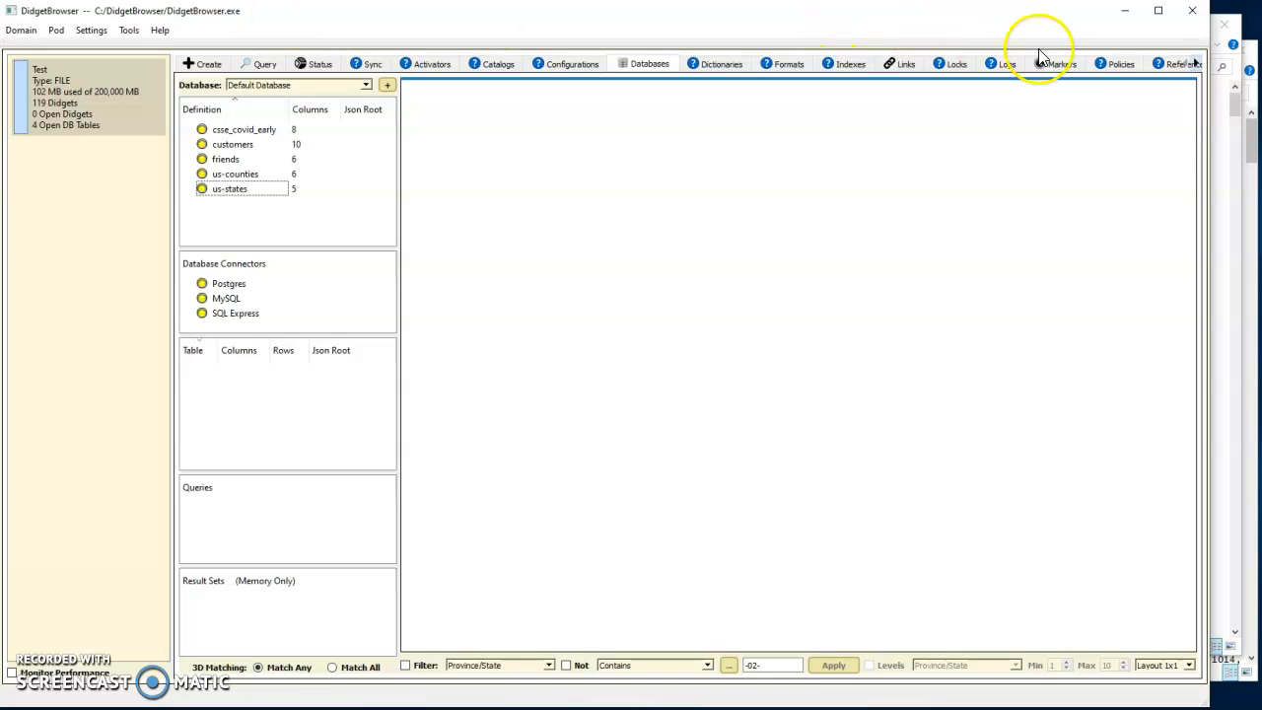
pyautogui.click(1217, 128)
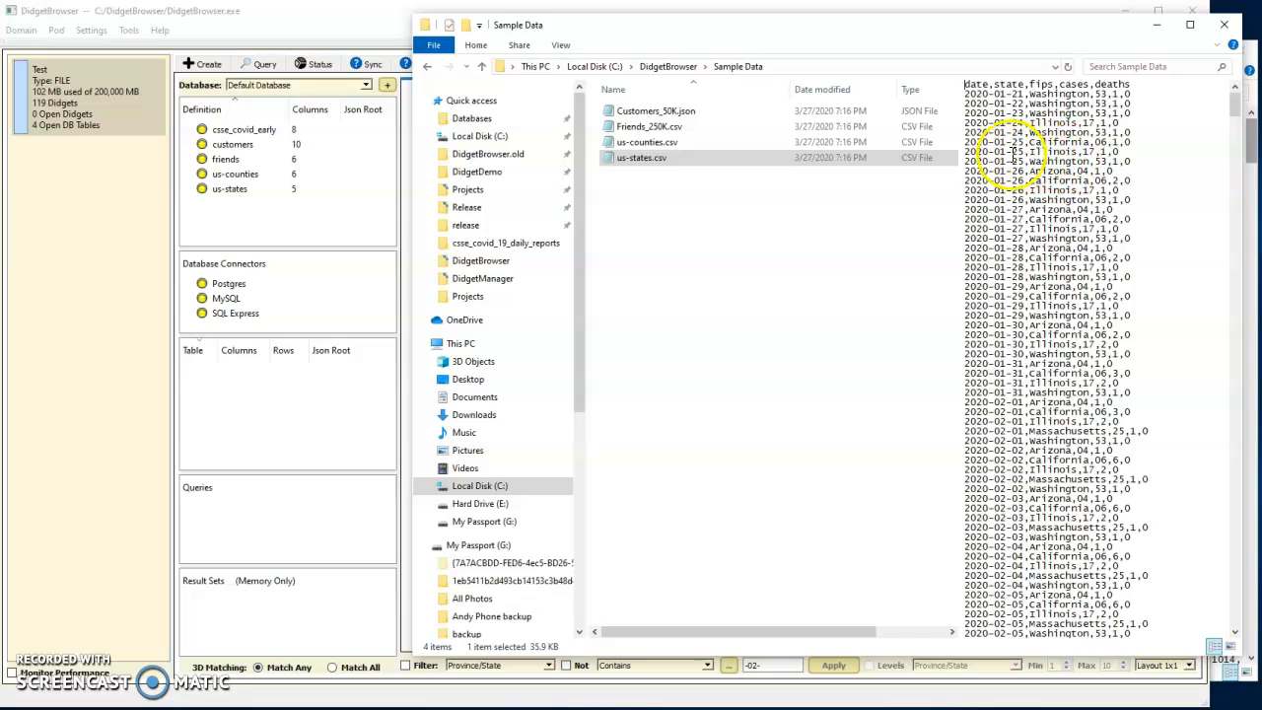
pyautogui.click(645, 160)
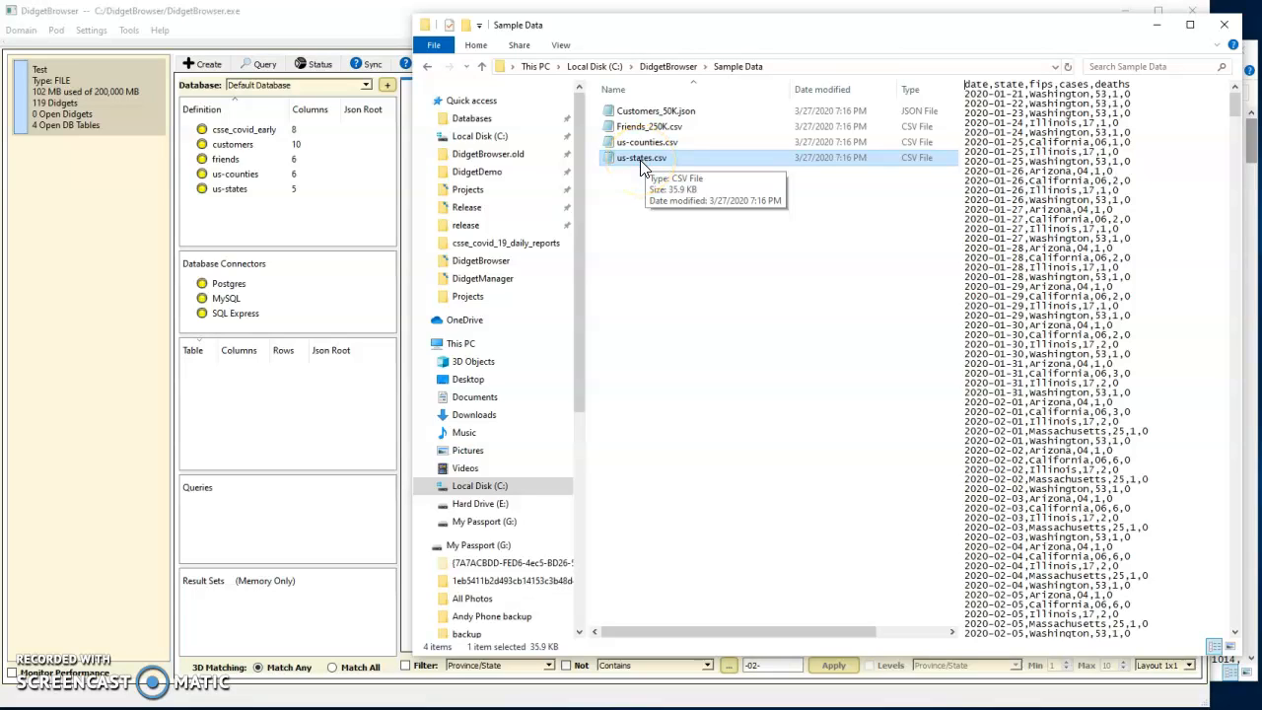
pyautogui.click(643, 166)
pyautogui.click(646, 160)
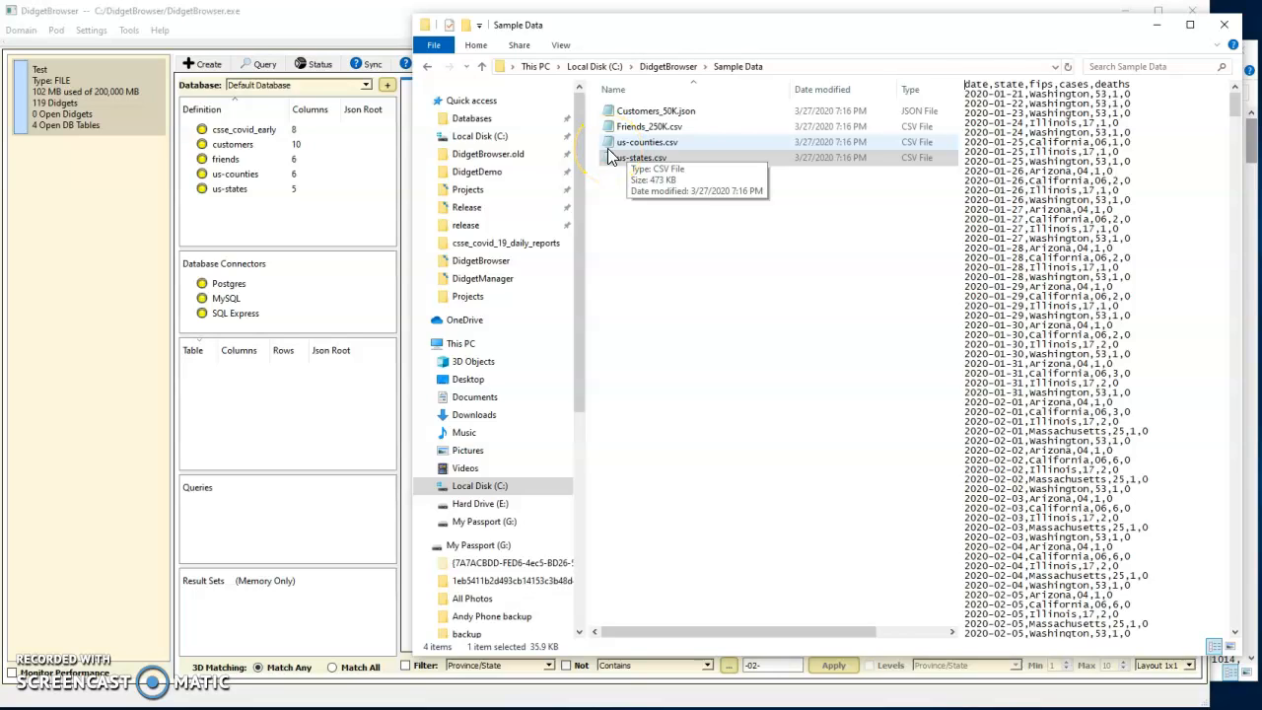
pyautogui.click(636, 158)
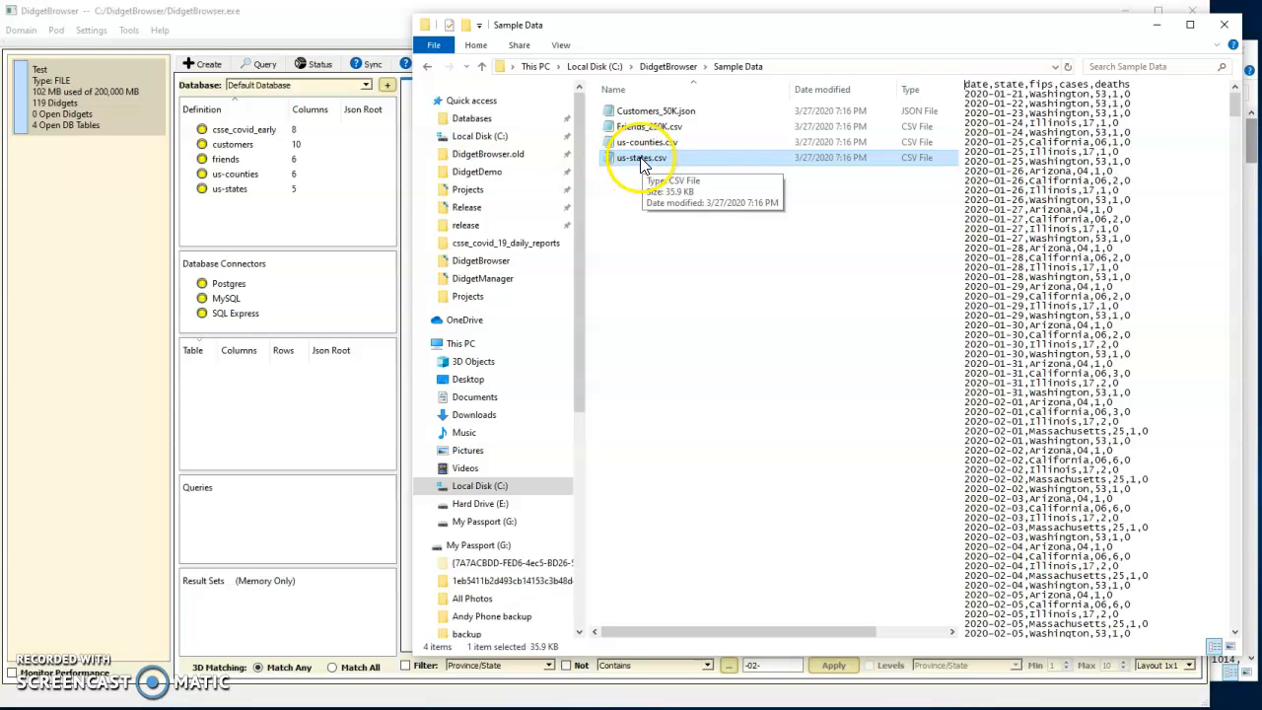
pyautogui.rightClick(639, 157)
pyautogui.moveTo(639, 161); pyautogui.dragTo(223, 189)
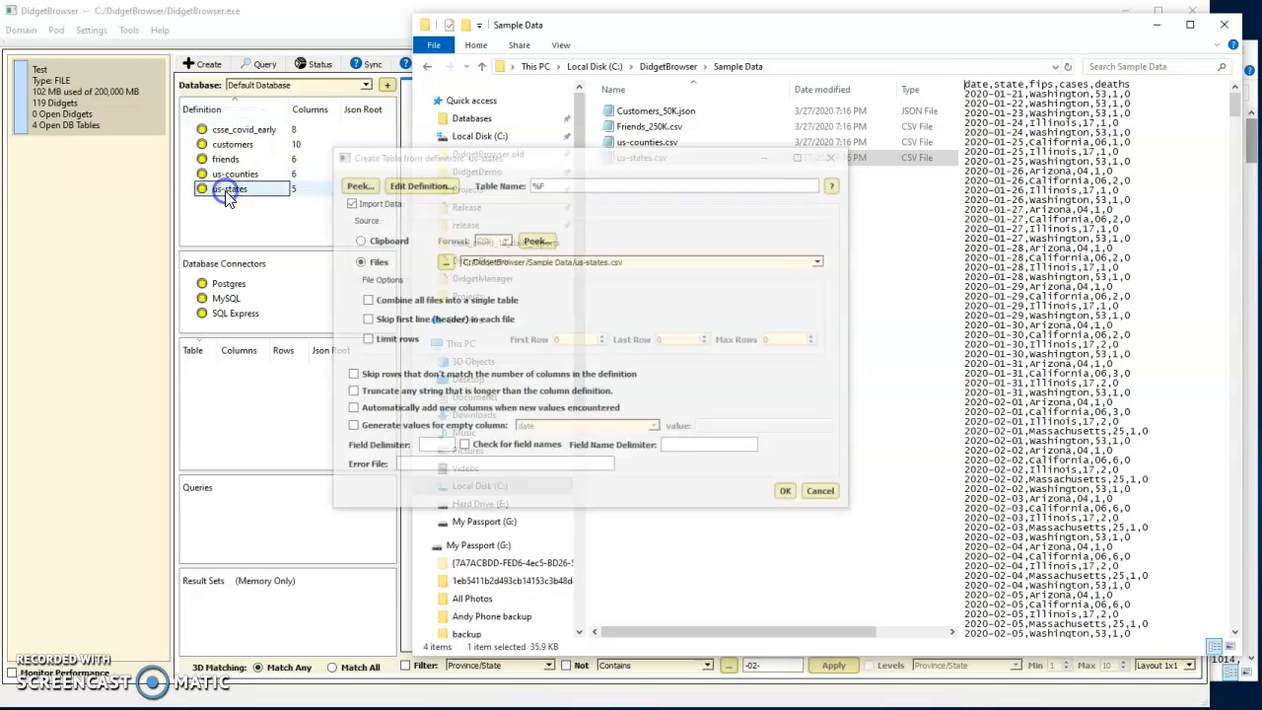
pyautogui.click(789, 493)
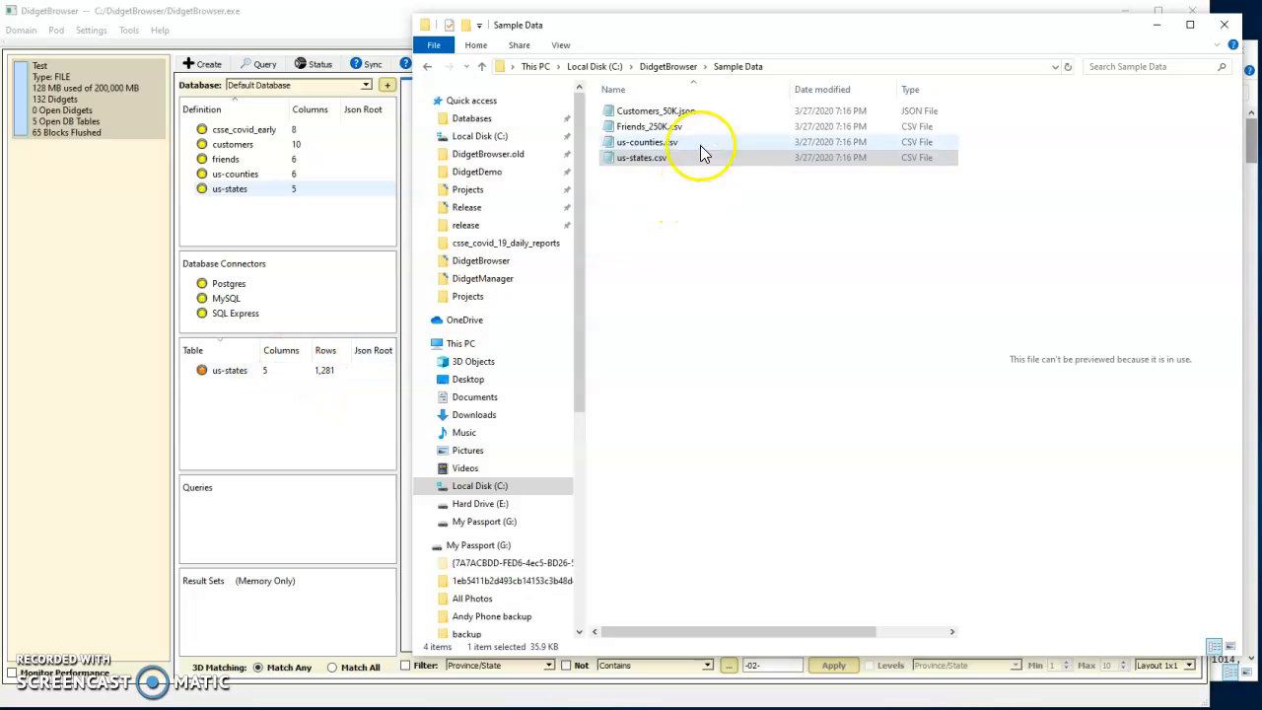
# Import us-counties.csv as a table using the us-counties definition
pyautogui.click(662, 146)
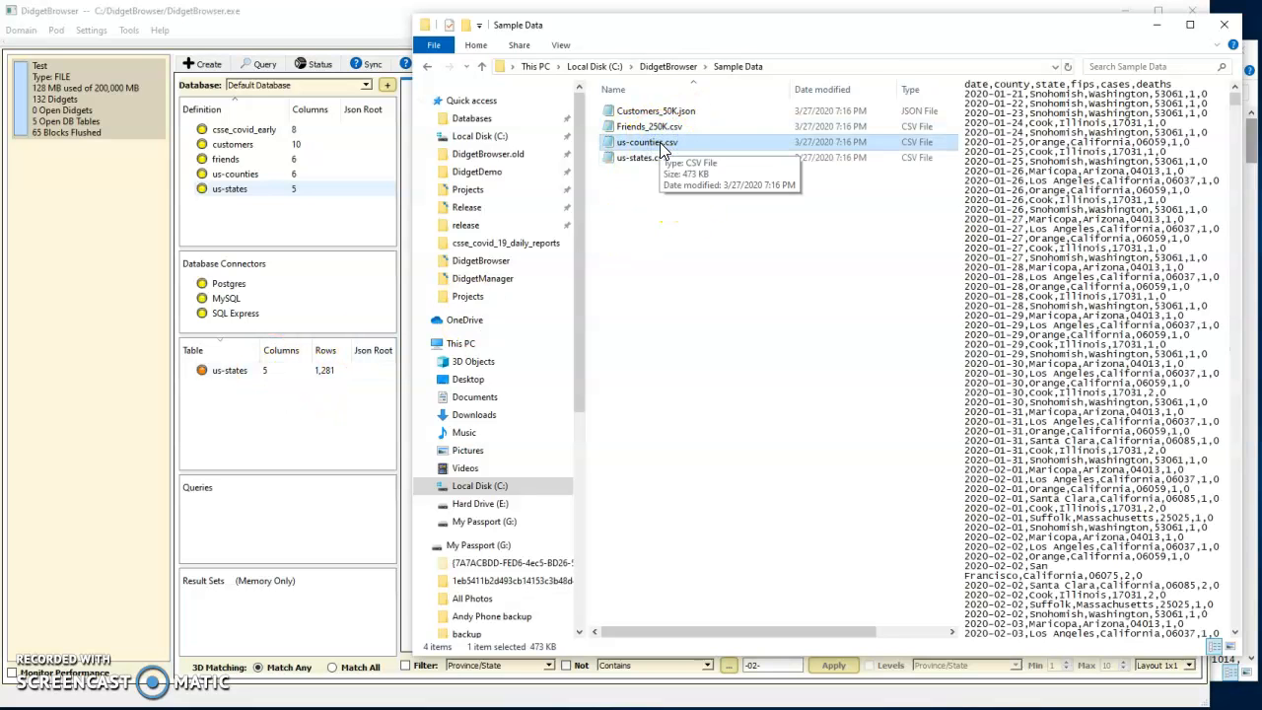
pyautogui.moveTo(661, 147); pyautogui.dragTo(239, 171)
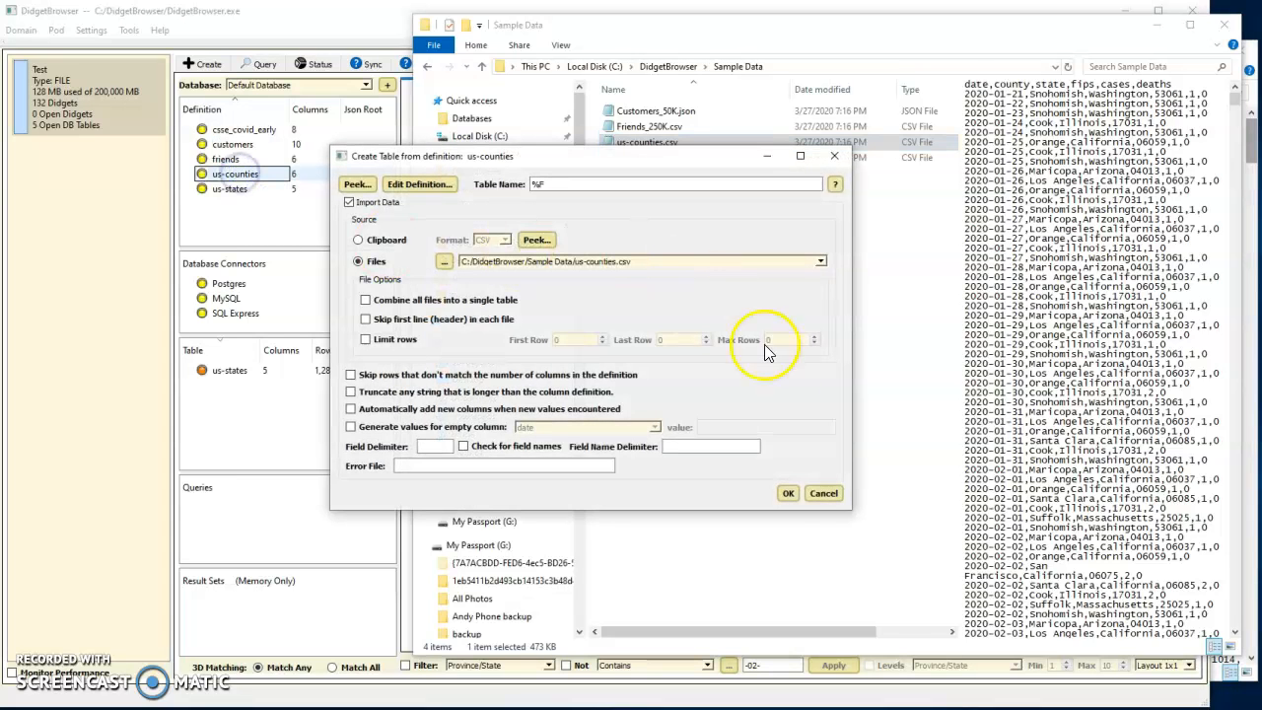
pyautogui.click(789, 493)
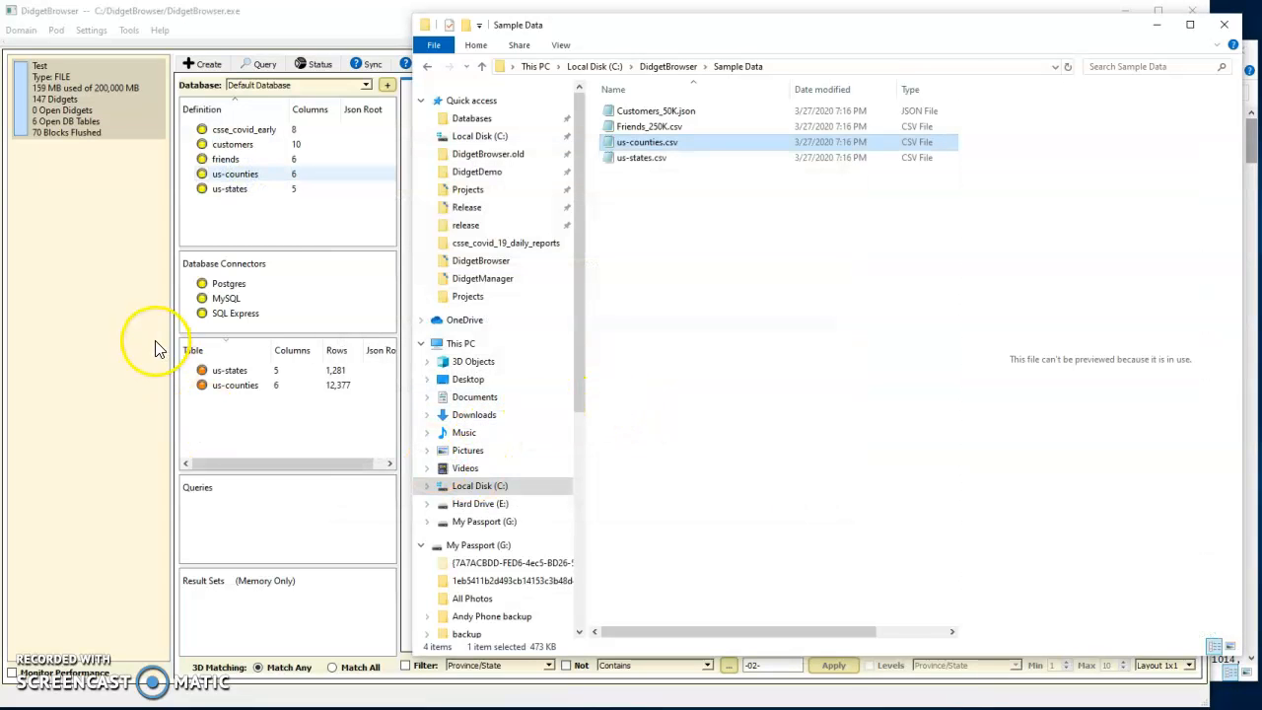
# Open the us-states and us-counties tables as result sets
pyautogui.click(238, 388)
pyautogui.click(240, 372)
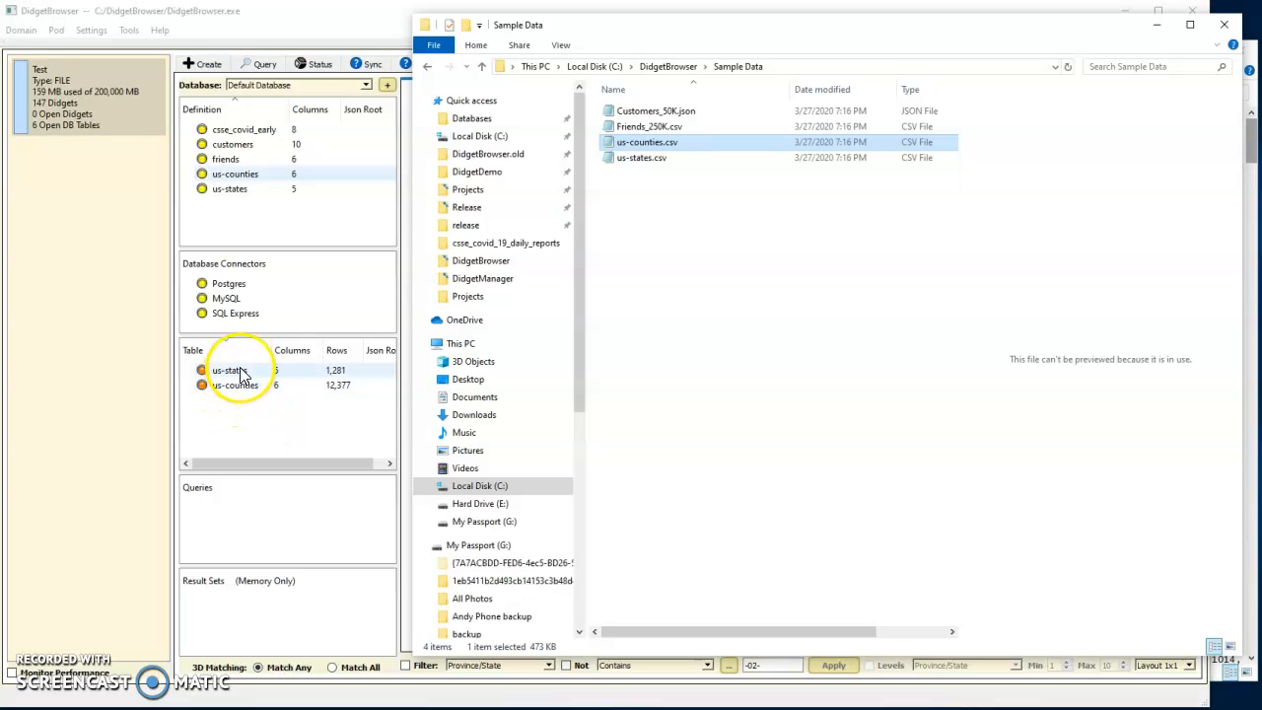
pyautogui.doubleClick(241, 373)
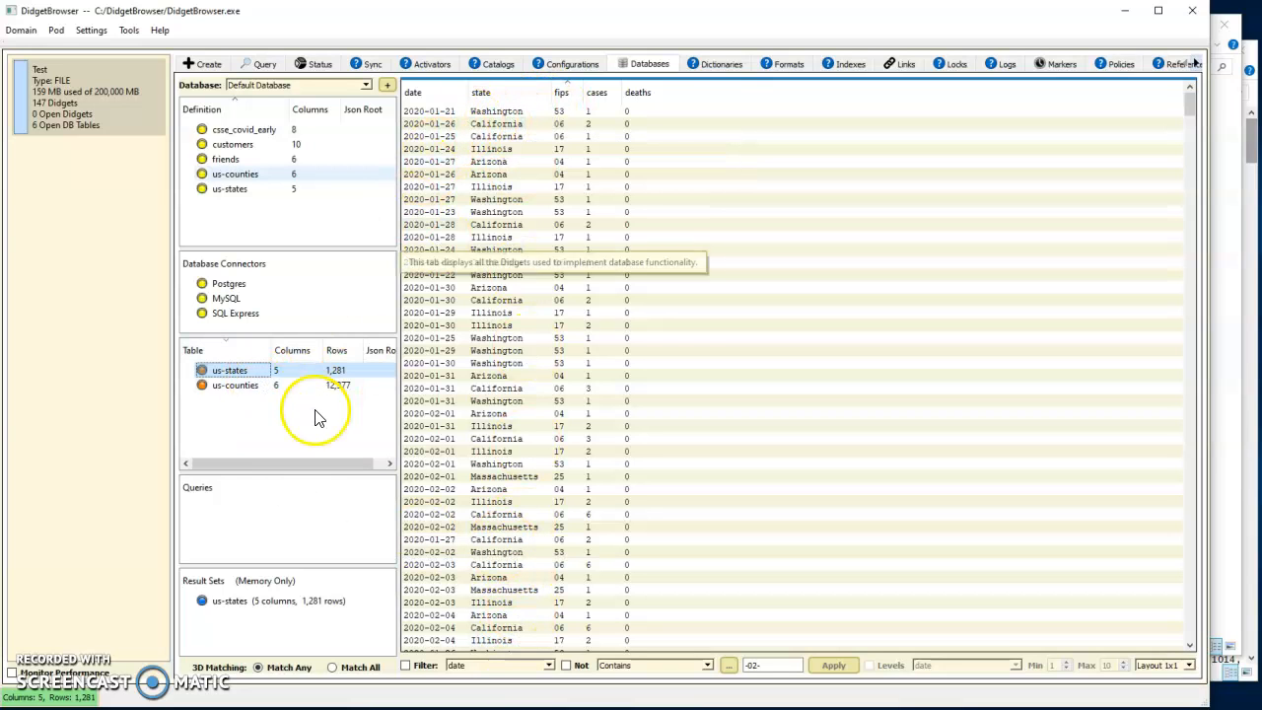
pyautogui.click(234, 384)
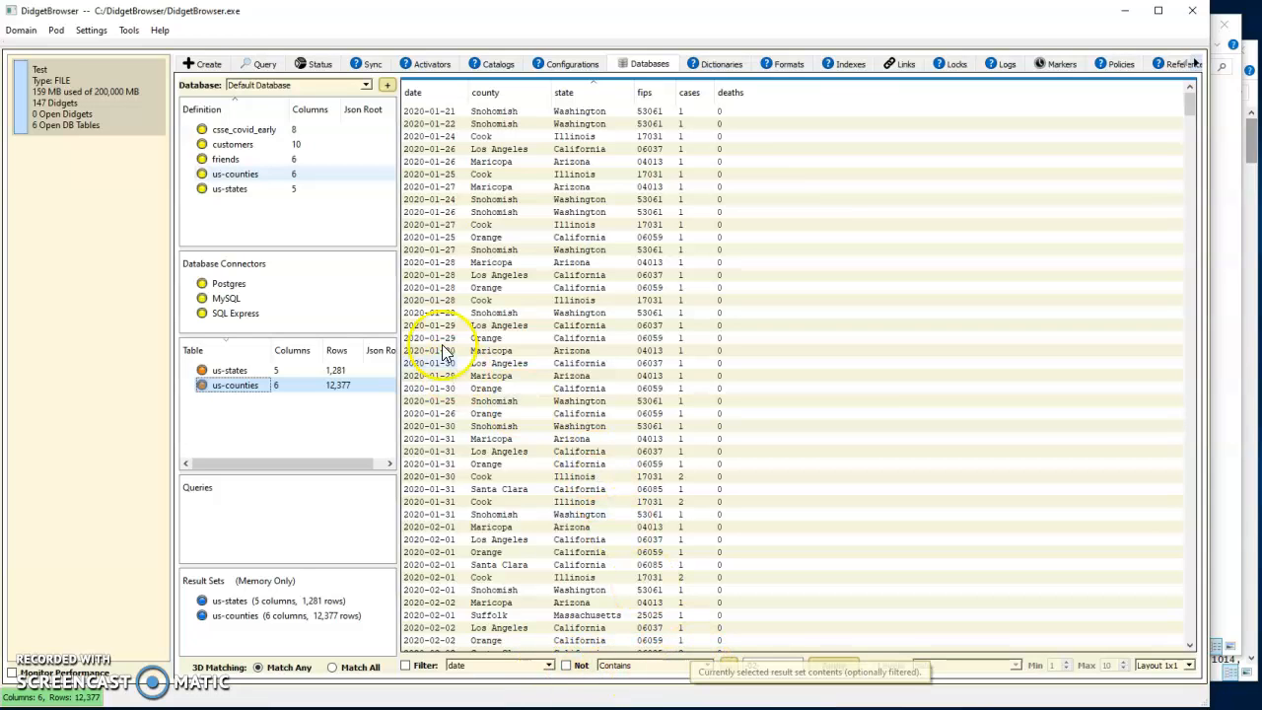
# Open all us-counties rows for the state Arizona in a separate window
pyautogui.click(570, 264)
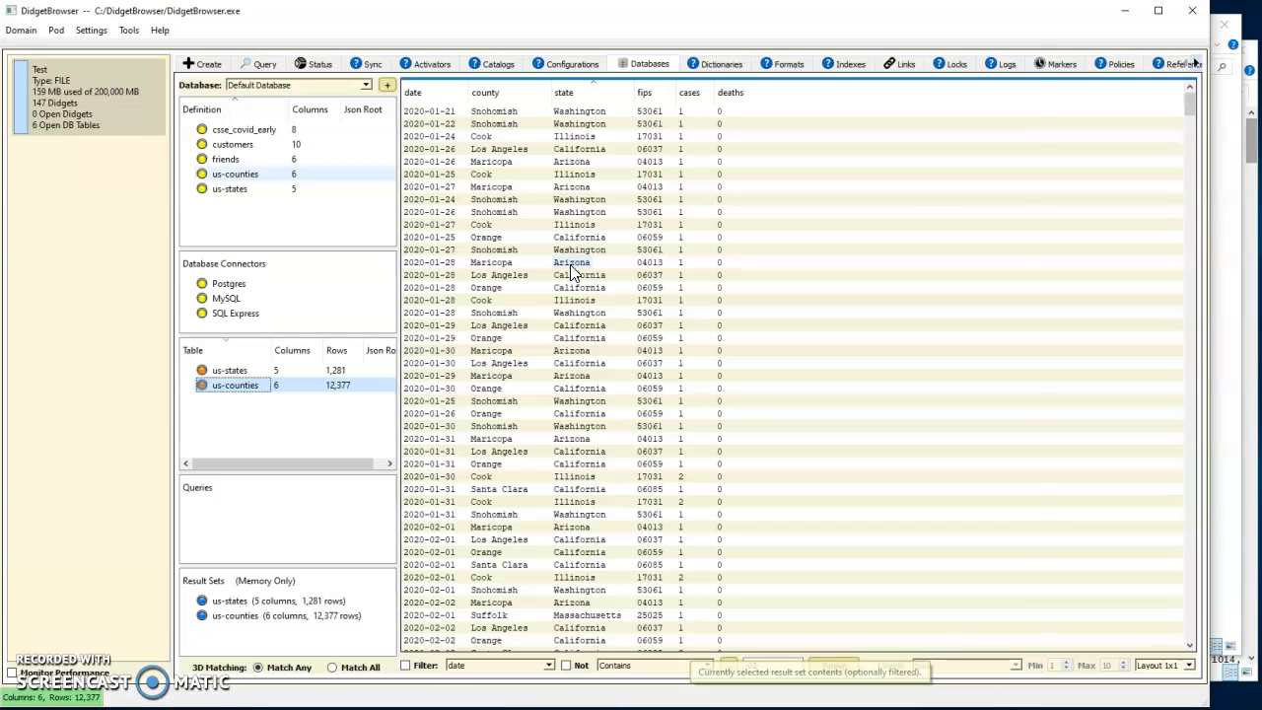
pyautogui.doubleClick(570, 264)
pyautogui.click(350, 30)
pyautogui.moveTo(350, 30); pyautogui.dragTo(401, 44)
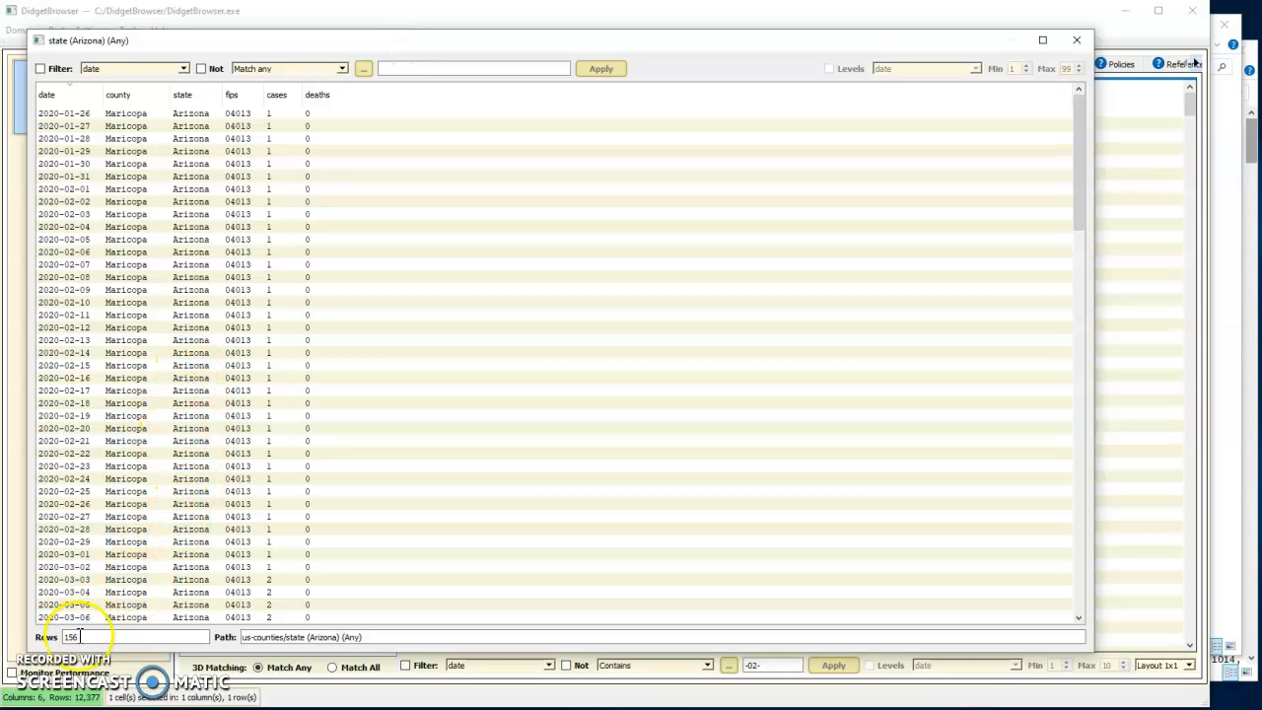
# Show the distinct county values for the Arizona rows, then close the viewer and the Arizona window
pyautogui.click(62, 95)
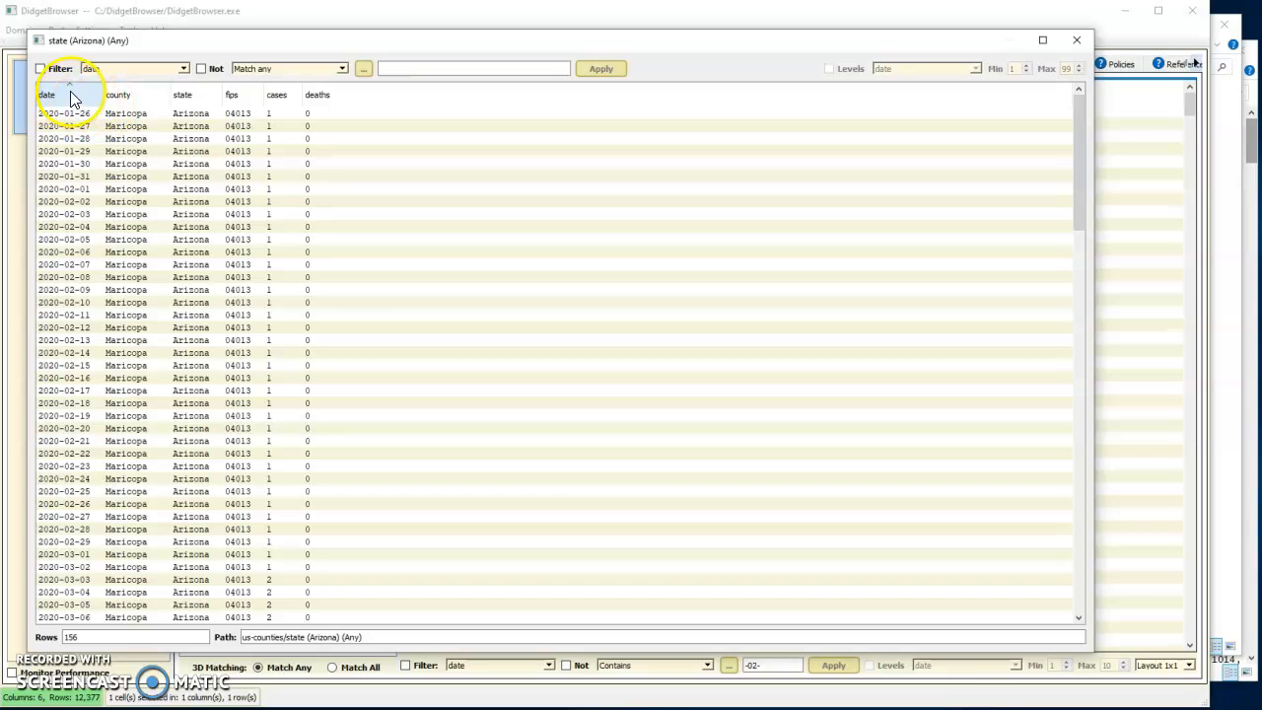
pyautogui.rightClick(138, 96)
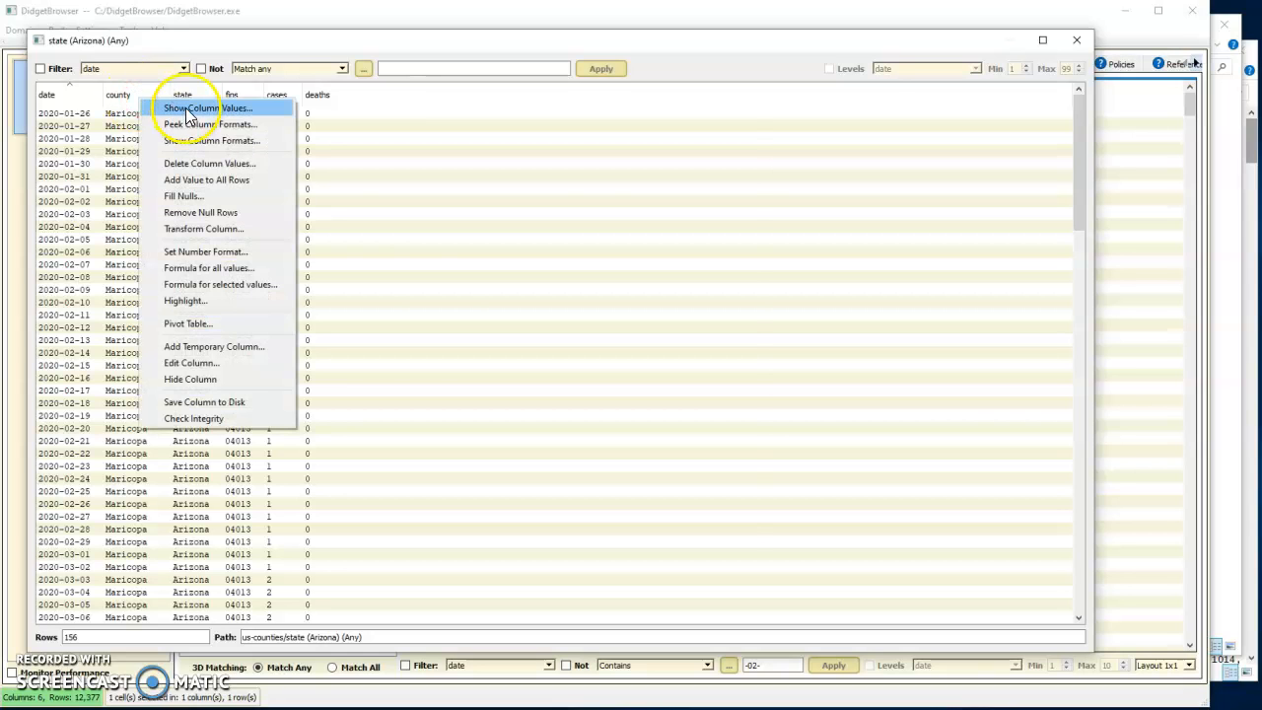
pyautogui.click(184, 107)
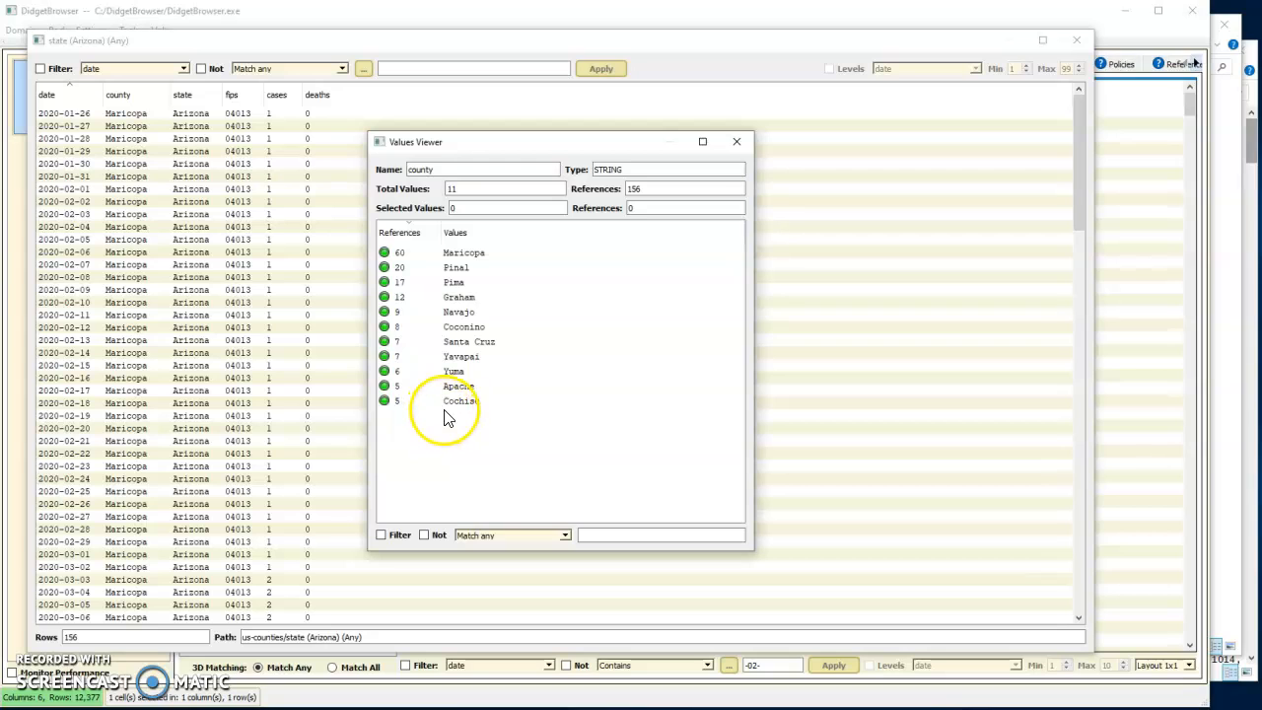
pyautogui.click(733, 142)
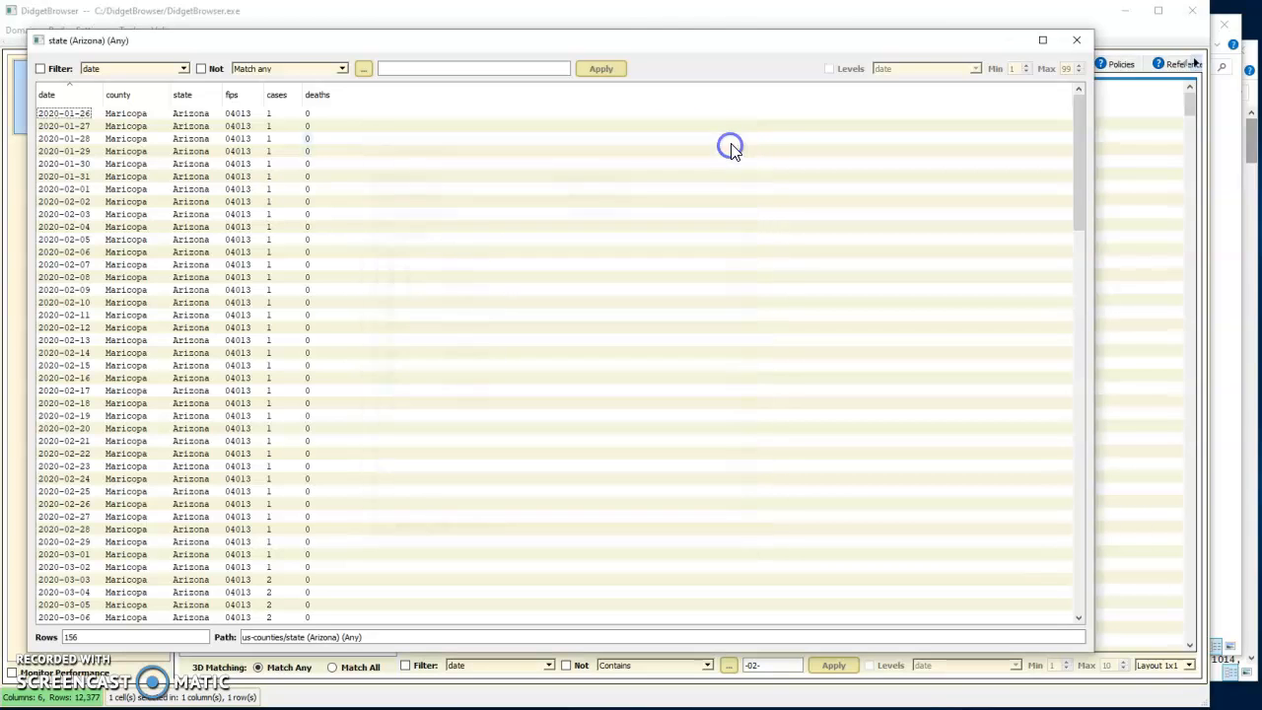
pyautogui.click(1072, 40)
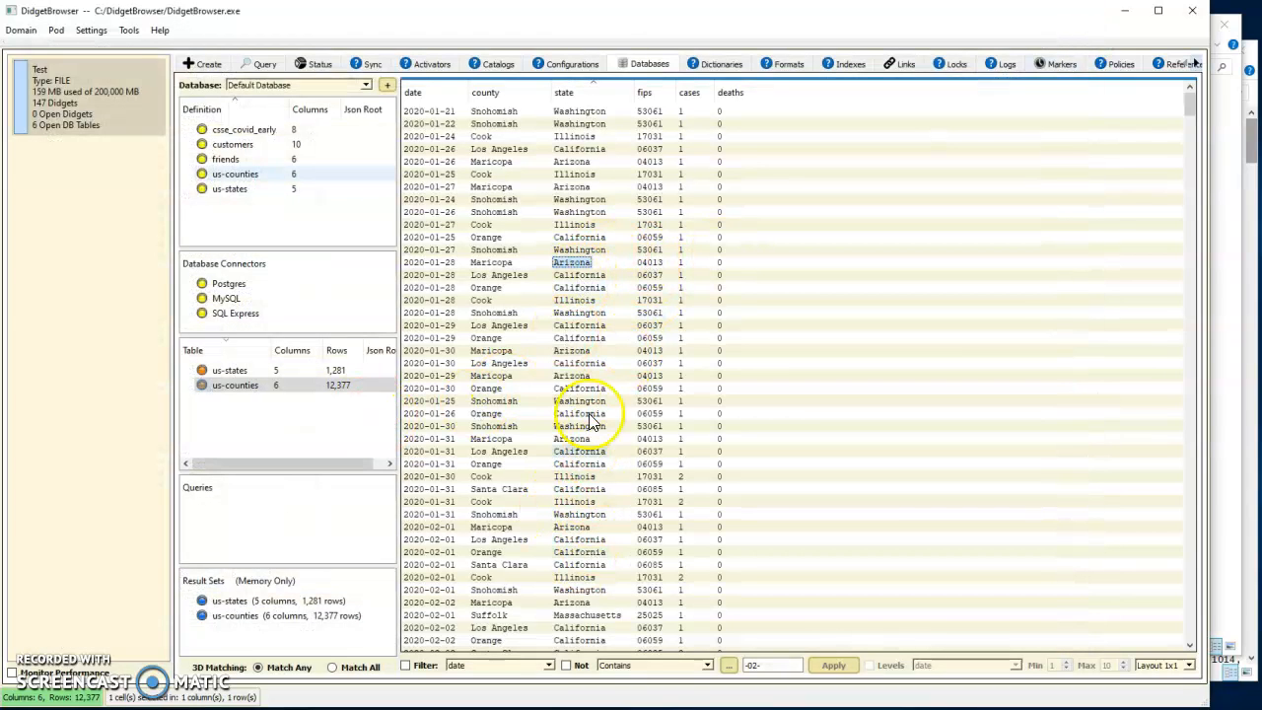
# Show the distinct values of the us-counties state column, sorted alphabetically by value
pyautogui.click(597, 96)
pyautogui.click(631, 105)
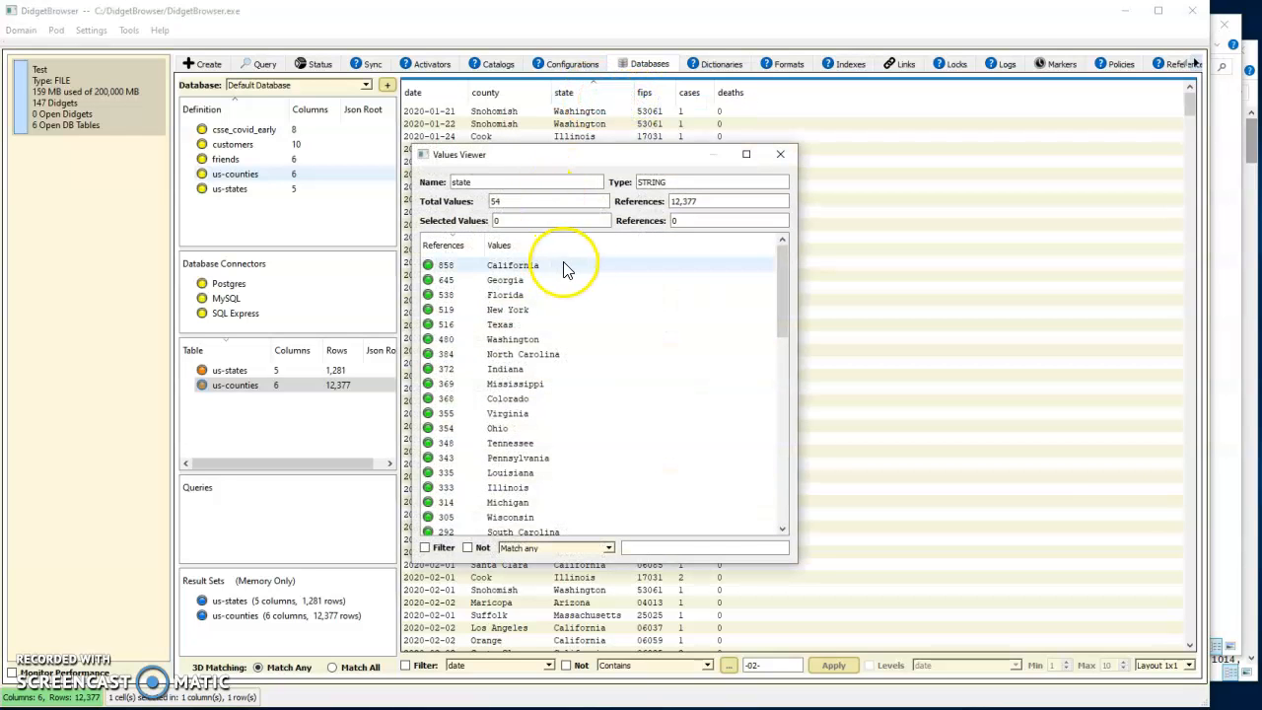
pyautogui.click(499, 245)
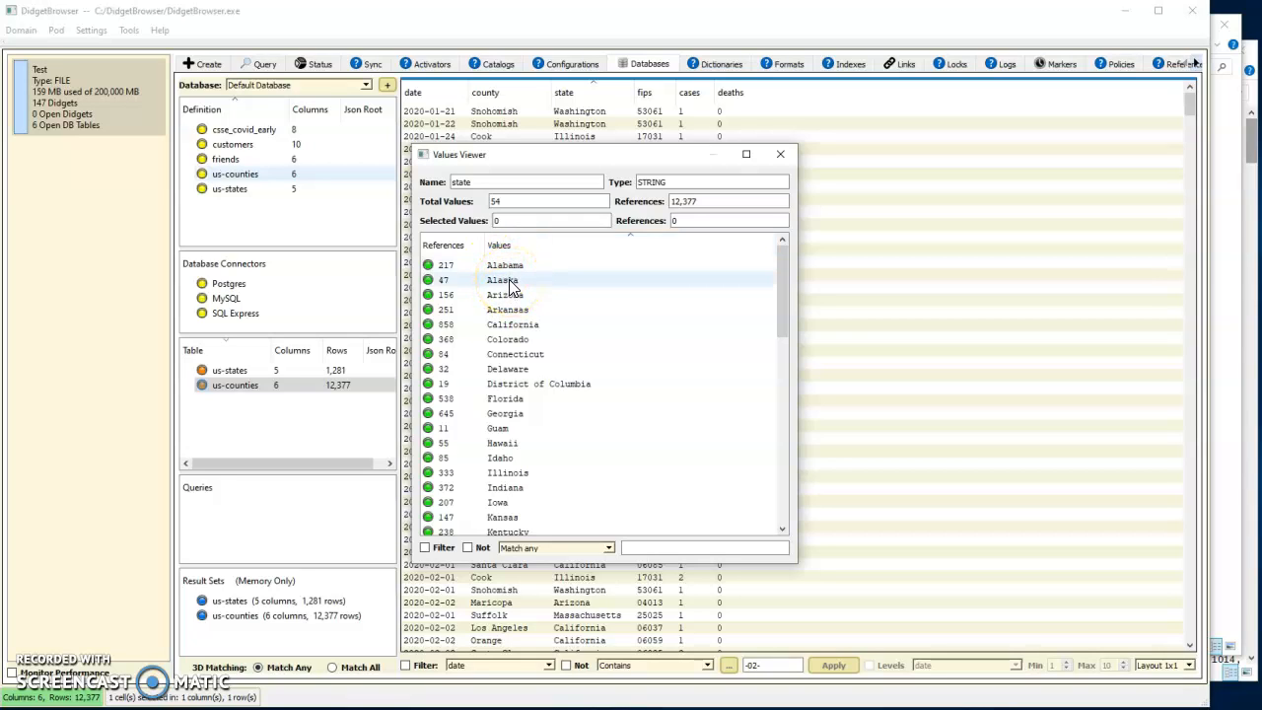
# Select Alaska, California, Hawaii, Oregon and Washington in the state values list
pyautogui.click(508, 281)
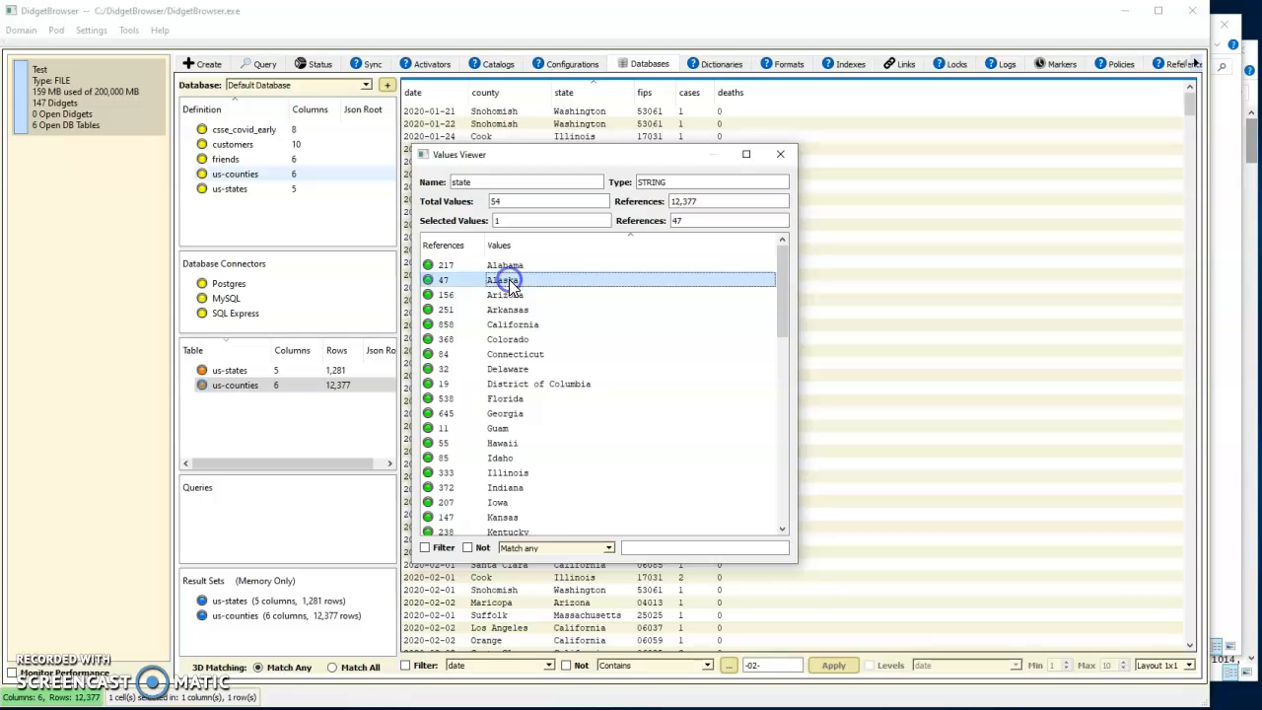
pyautogui.keyDown('ctrl'); pyautogui.click(514, 328); pyautogui.keyUp('ctrl')
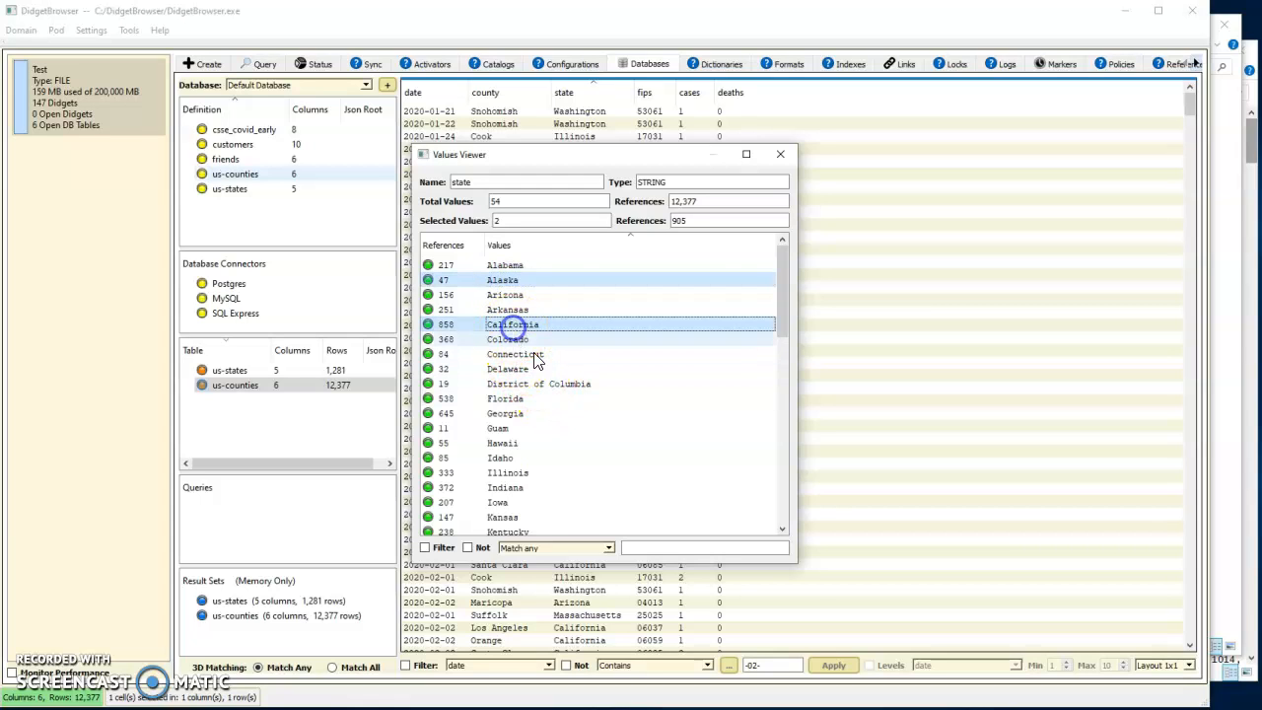
pyautogui.keyDown('ctrl'); pyautogui.click(508, 445); pyautogui.keyUp('ctrl')
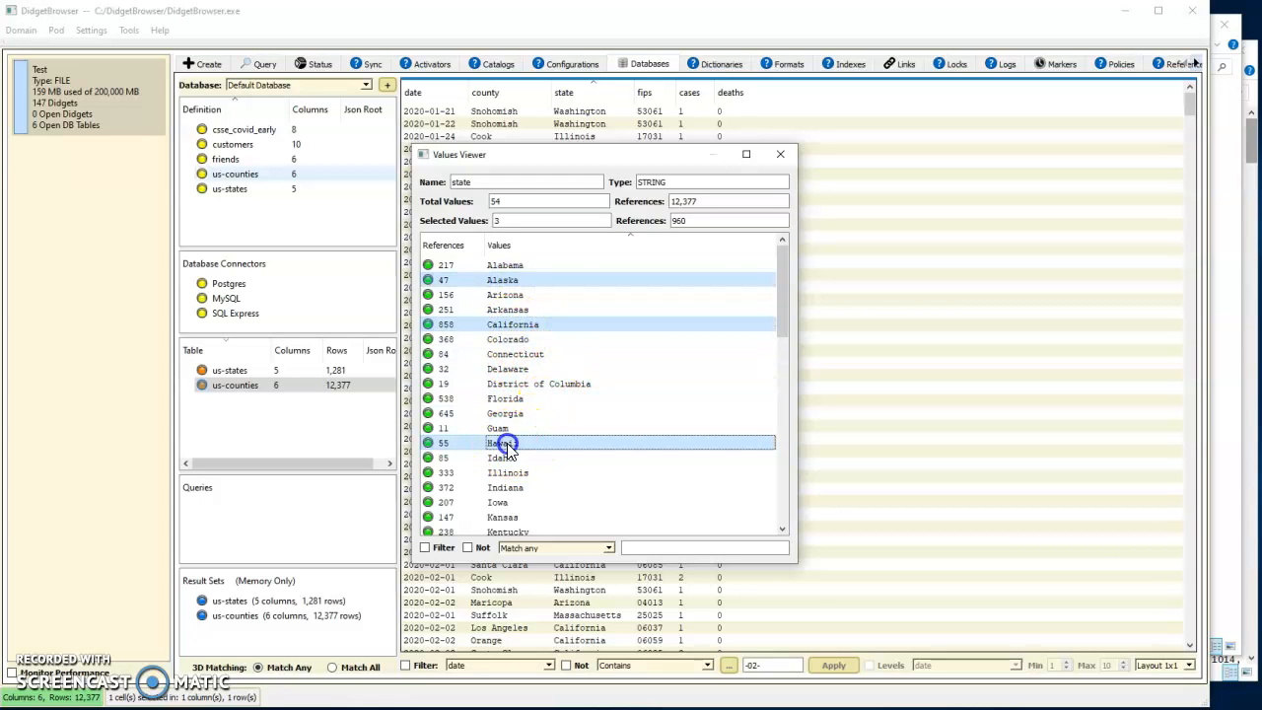
pyautogui.scroll(-2, 550, 473)
pyautogui.scroll(-7, 549, 475)
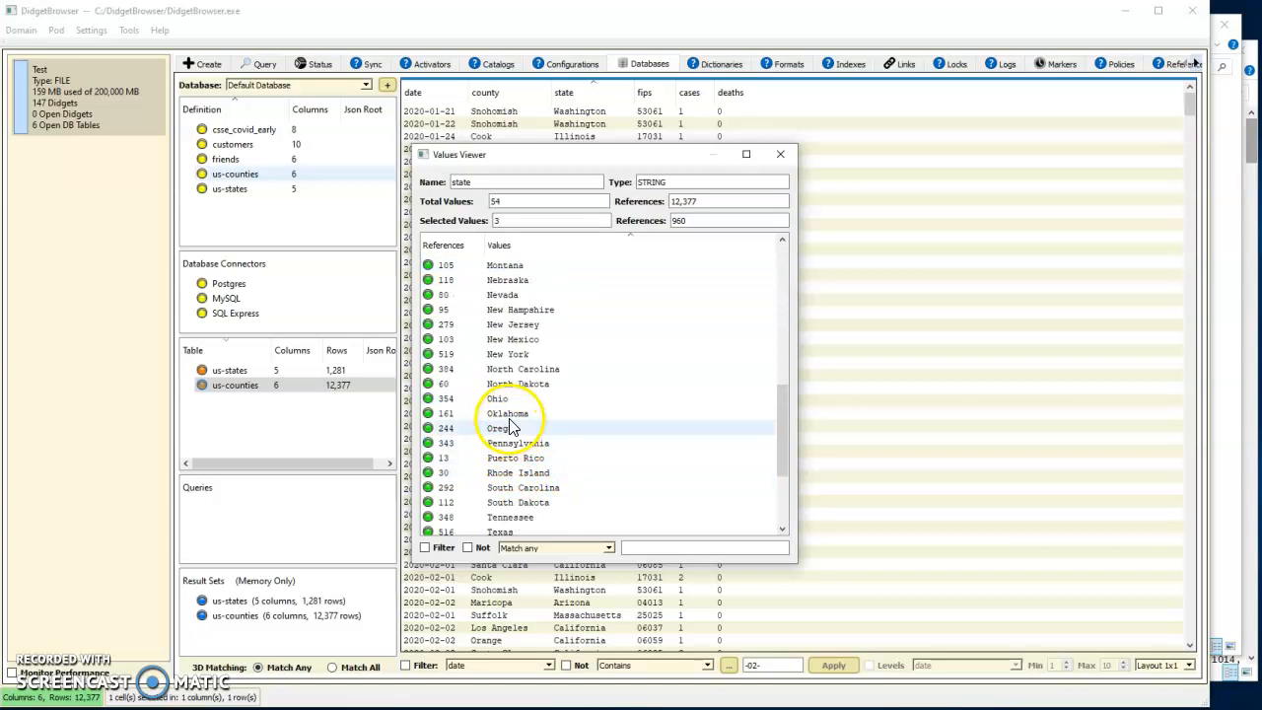
pyautogui.keyDown('ctrl'); pyautogui.click(503, 429); pyautogui.keyUp('ctrl')
pyautogui.scroll(-3, 537, 450)
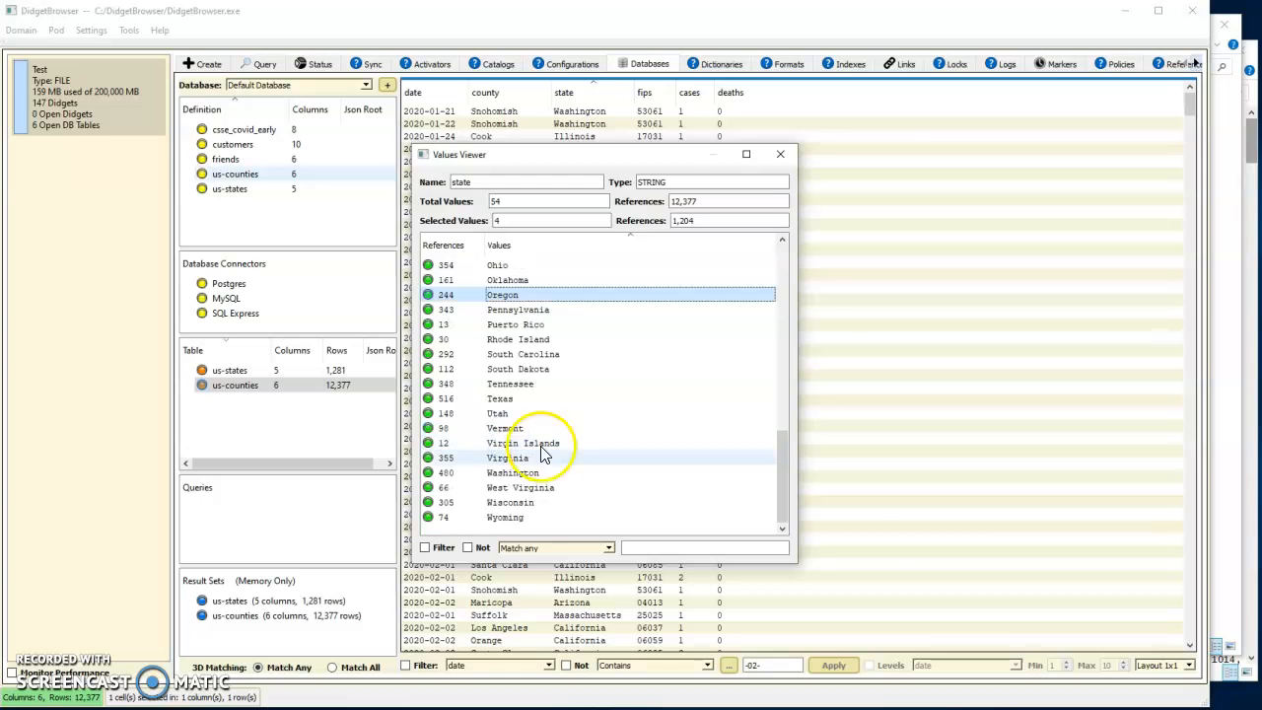
pyautogui.keyDown('ctrl'); pyautogui.click(513, 472); pyautogui.keyUp('ctrl')
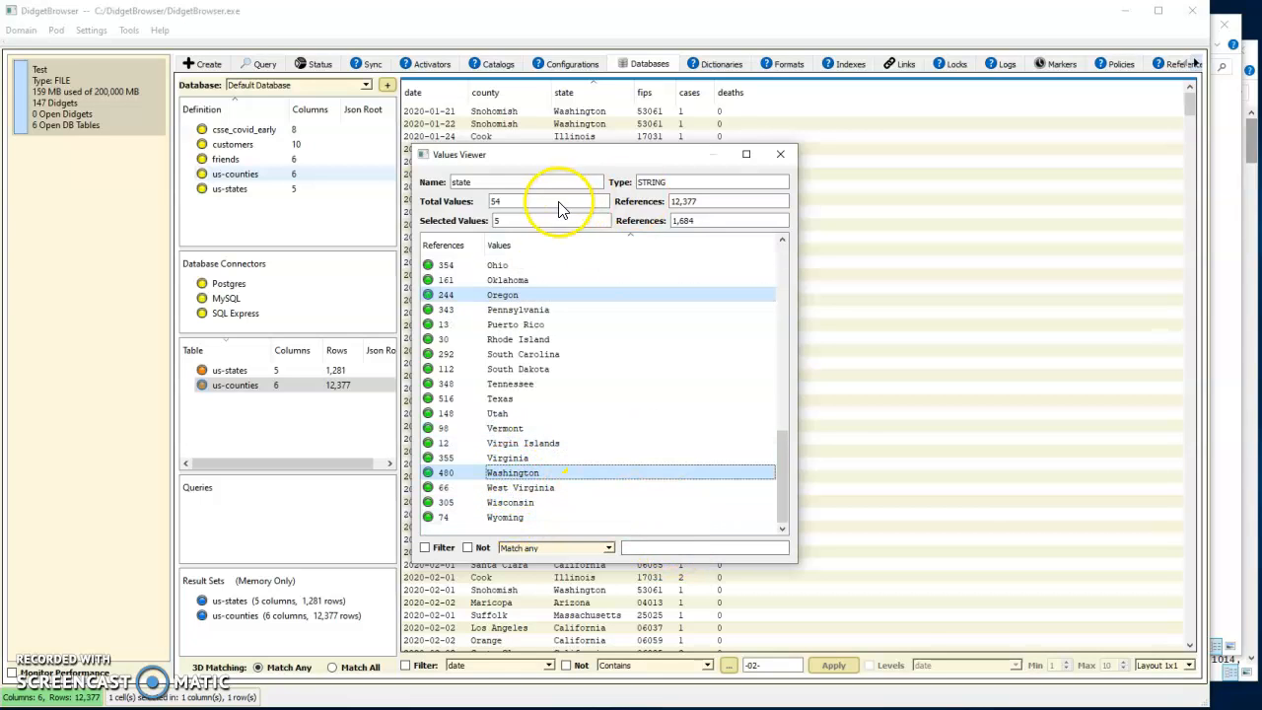
# Display the rows matching any of the selected states in a new window
pyautogui.rightClick(501, 294)
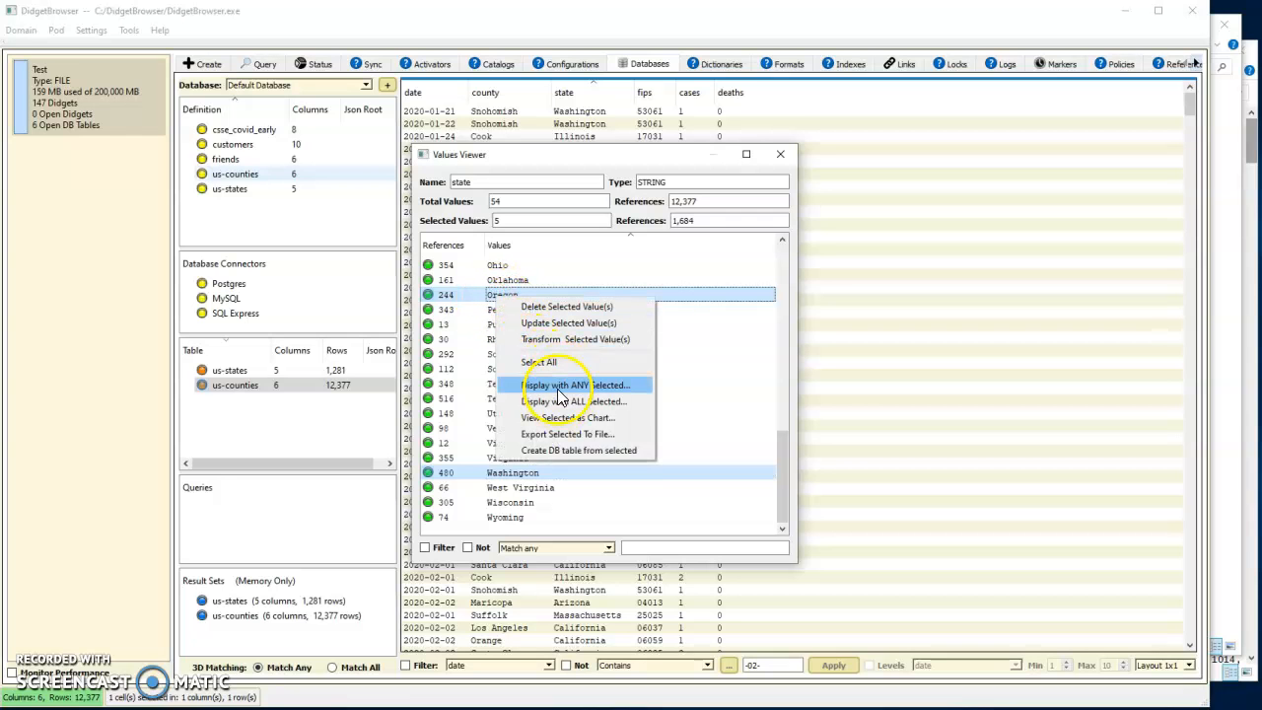
pyautogui.click(559, 387)
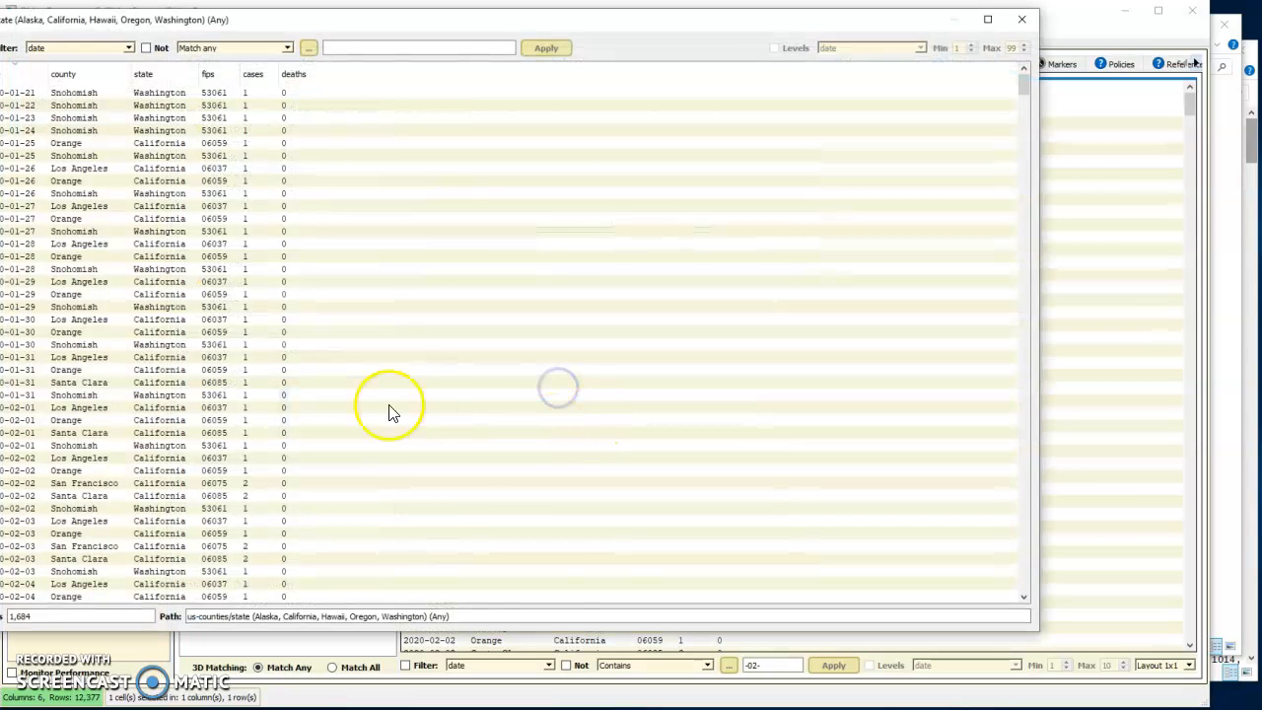
pyautogui.moveTo(324, 19); pyautogui.dragTo(371, 28)
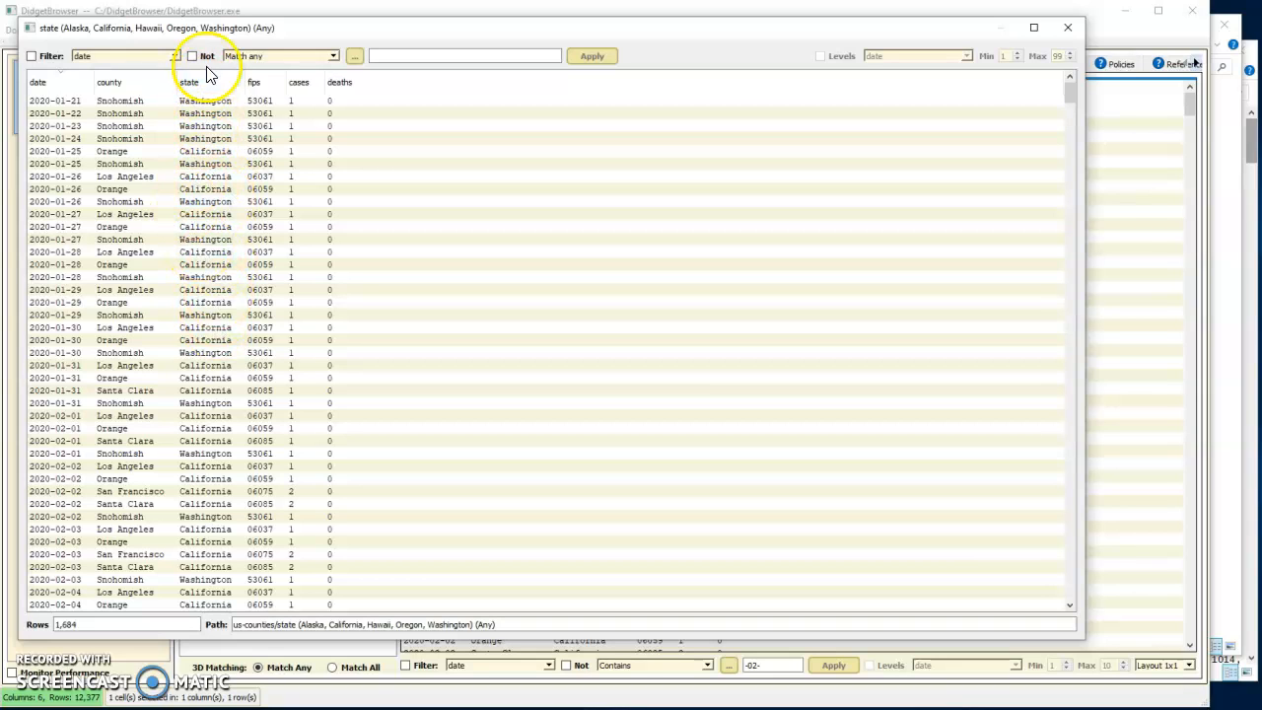
# Show the county values for the five selected states and open the rows for Walla Walla
pyautogui.rightClick(125, 86)
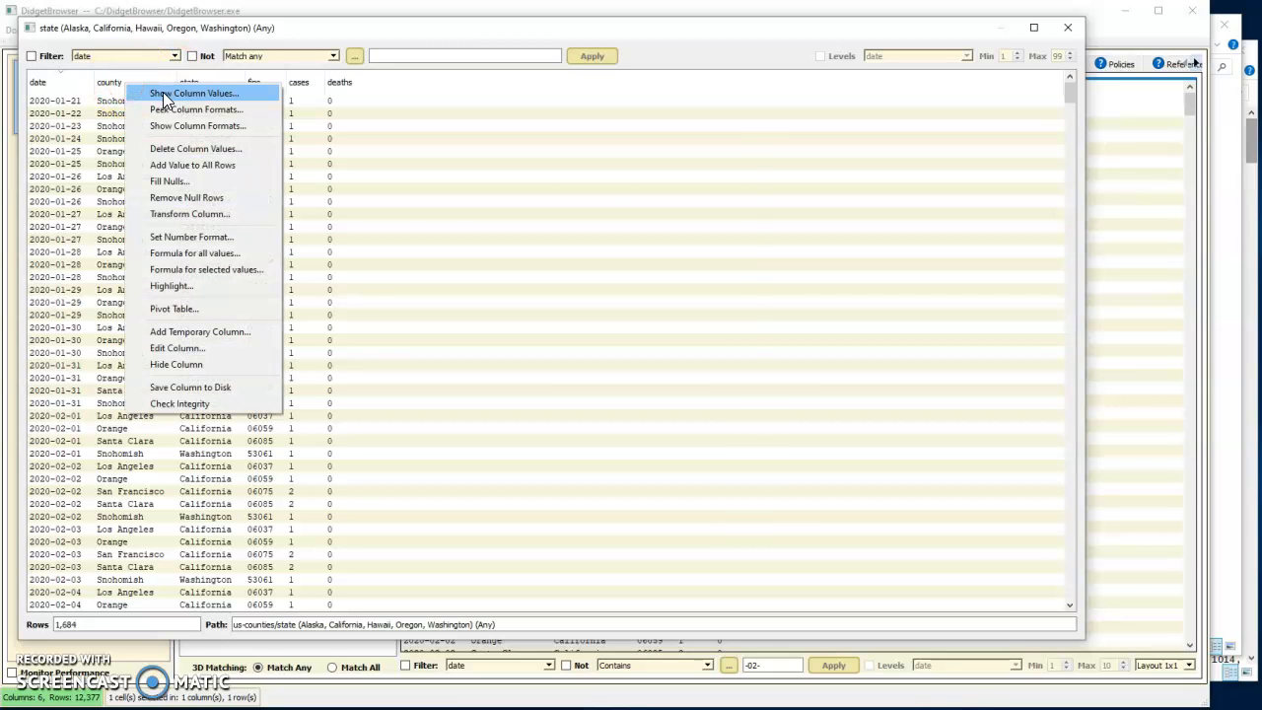
pyautogui.click(187, 93)
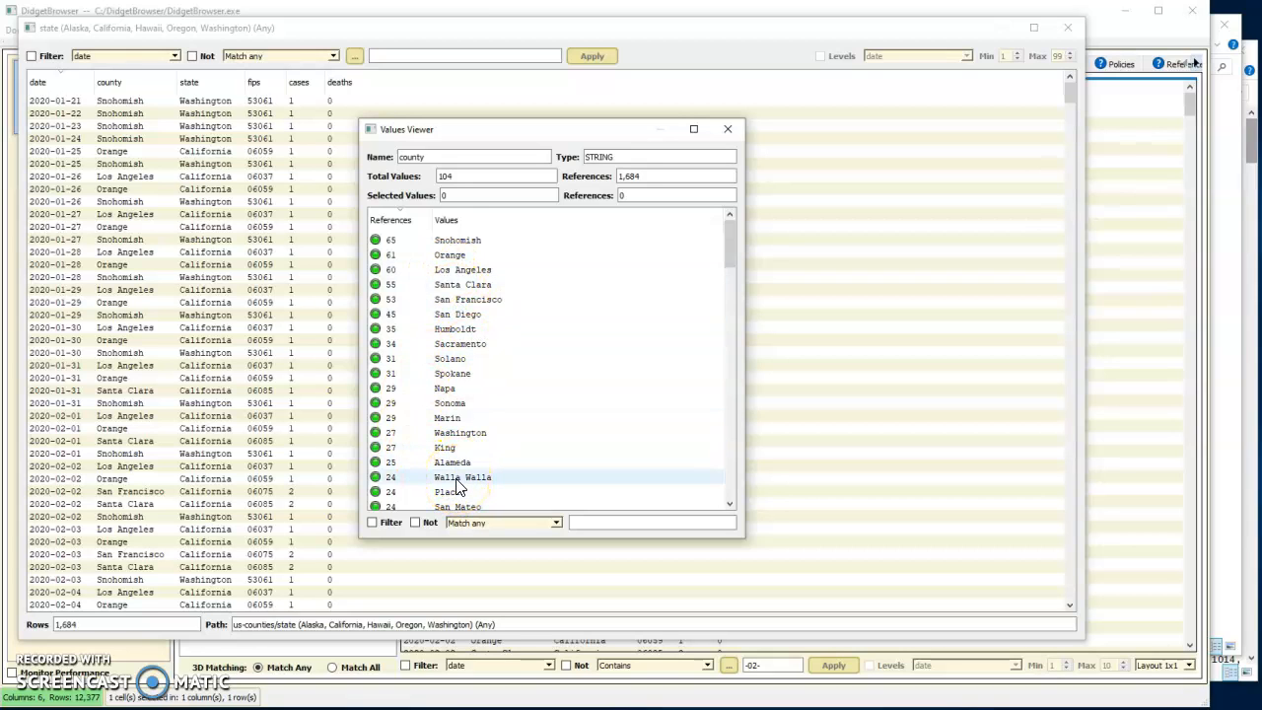
pyautogui.doubleClick(454, 479)
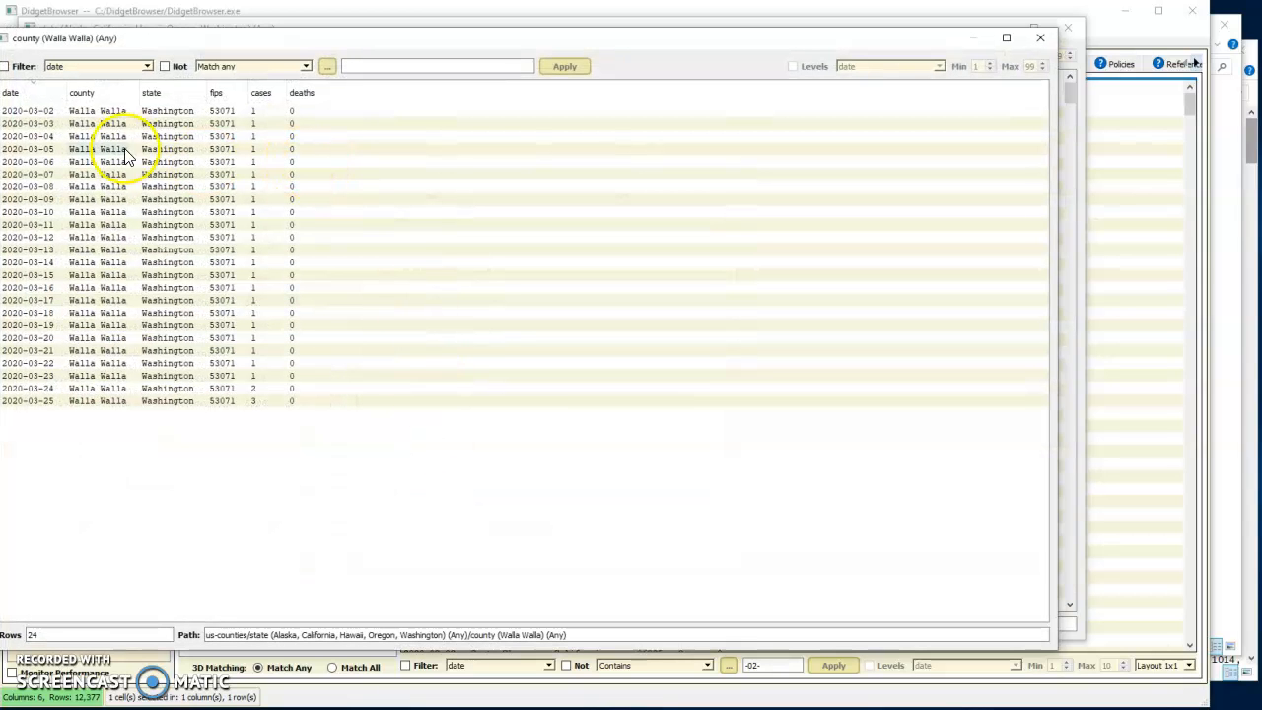
pyautogui.moveTo(195, 39); pyautogui.dragTo(232, 37)
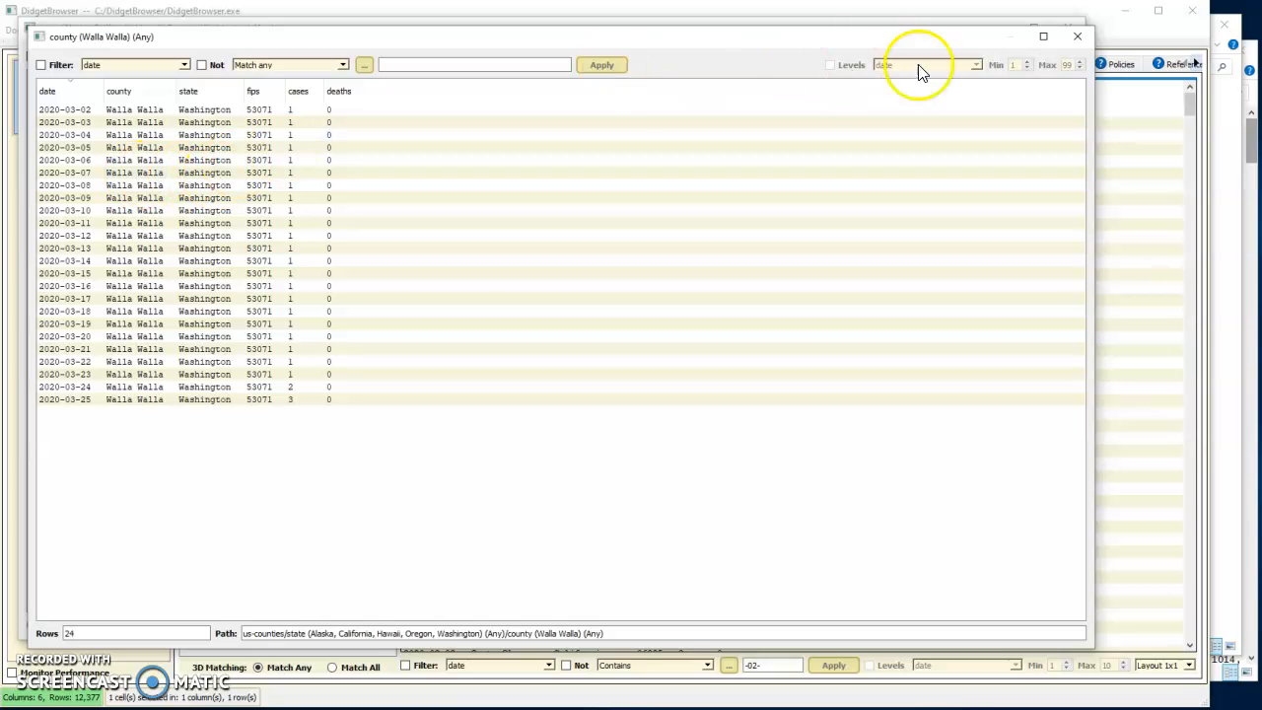
# Close the Walla Walla and selected-states row windows along with their county and state value viewers
pyautogui.click(1076, 36)
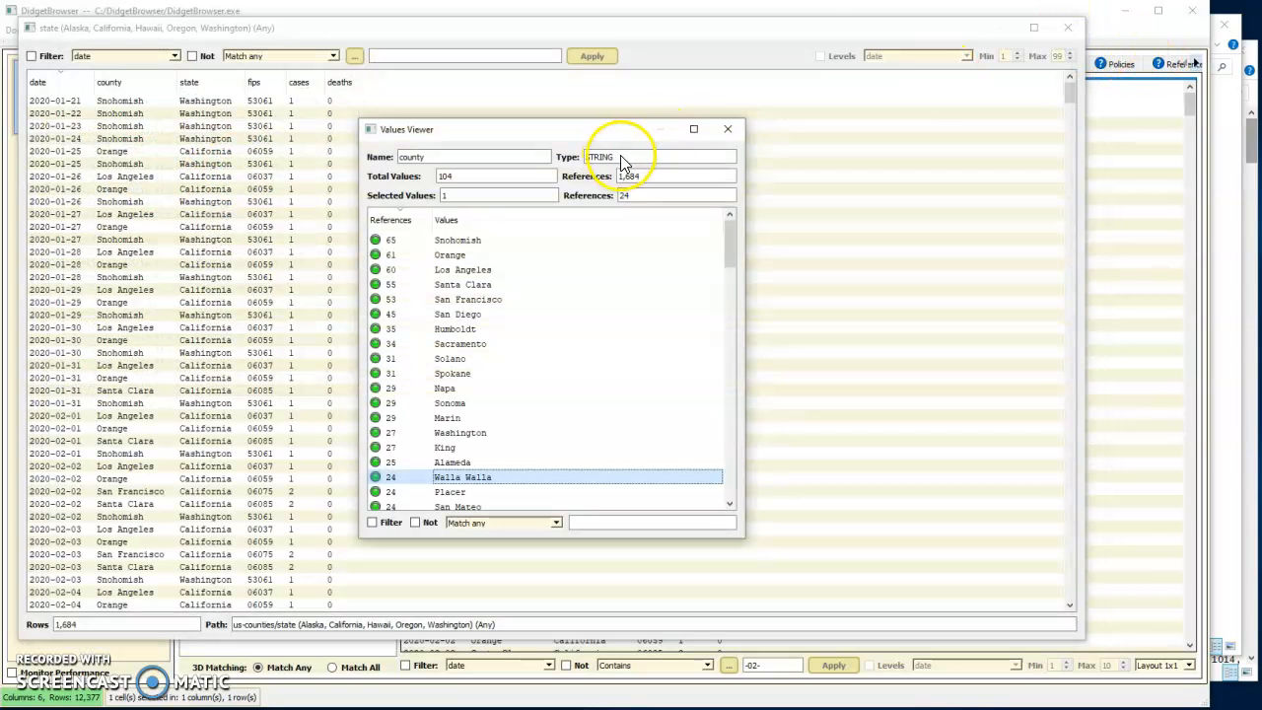
pyautogui.click(727, 128)
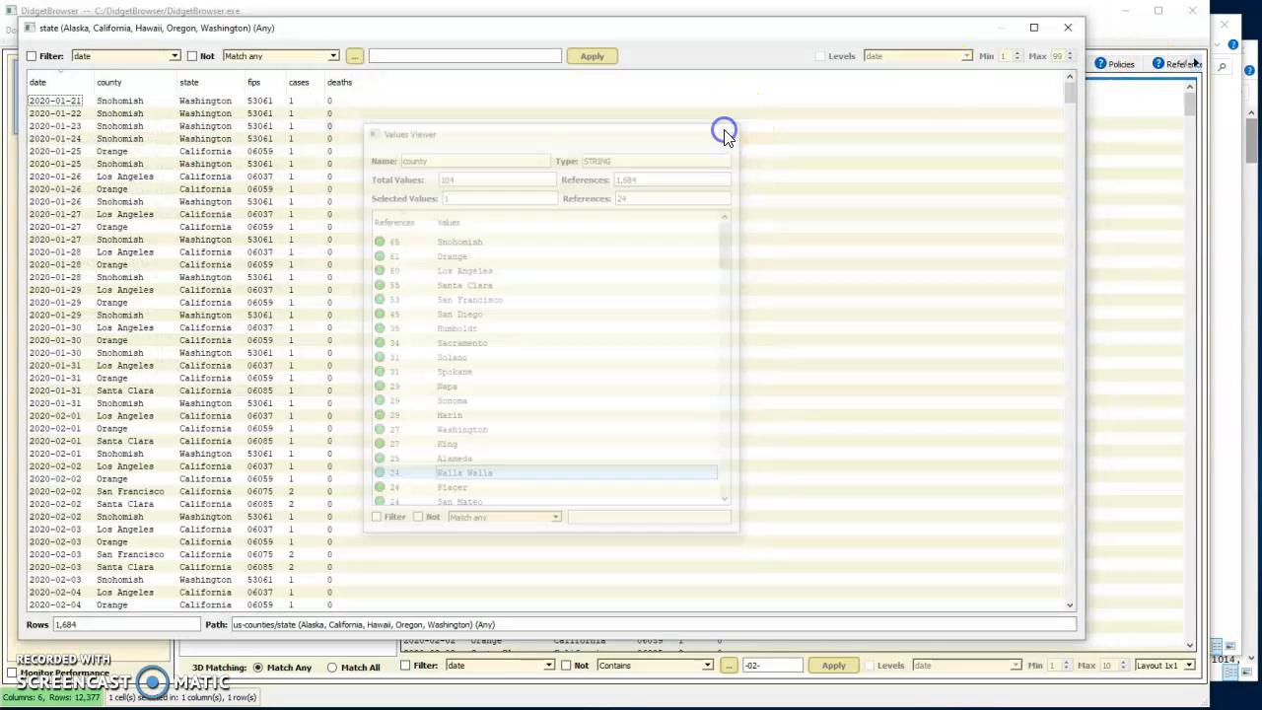
pyautogui.click(1071, 30)
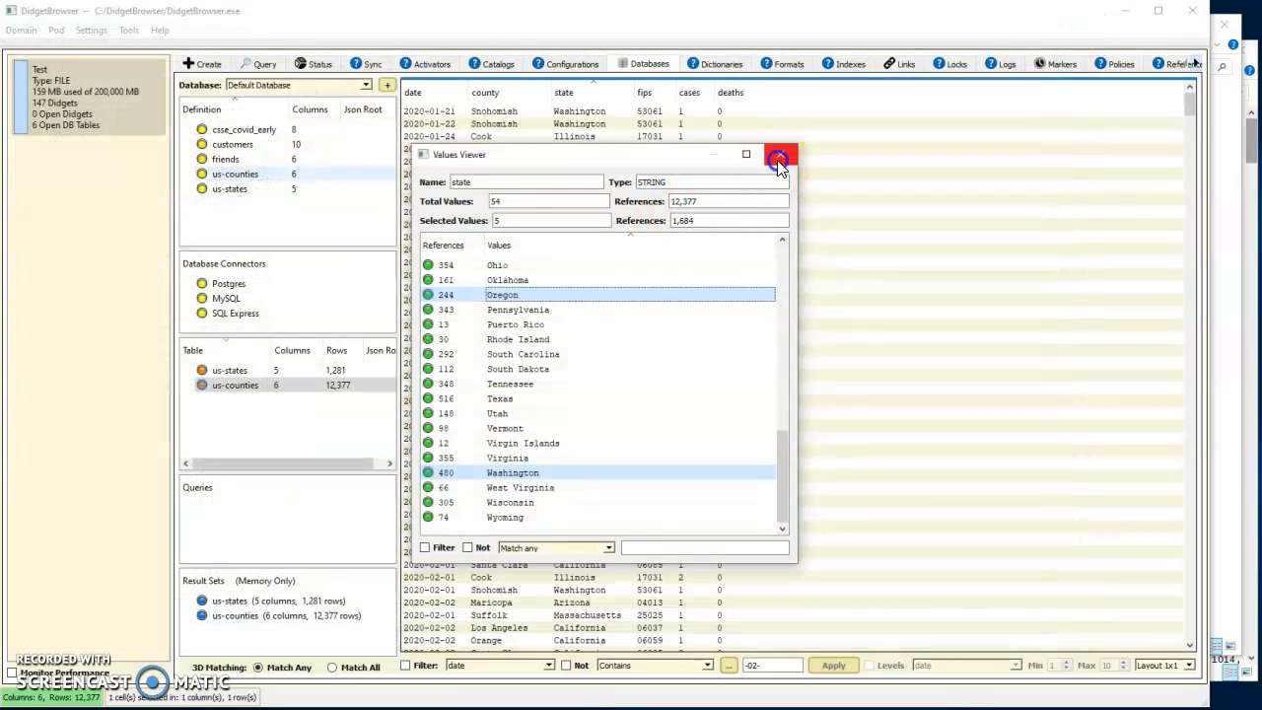
pyautogui.click(776, 155)
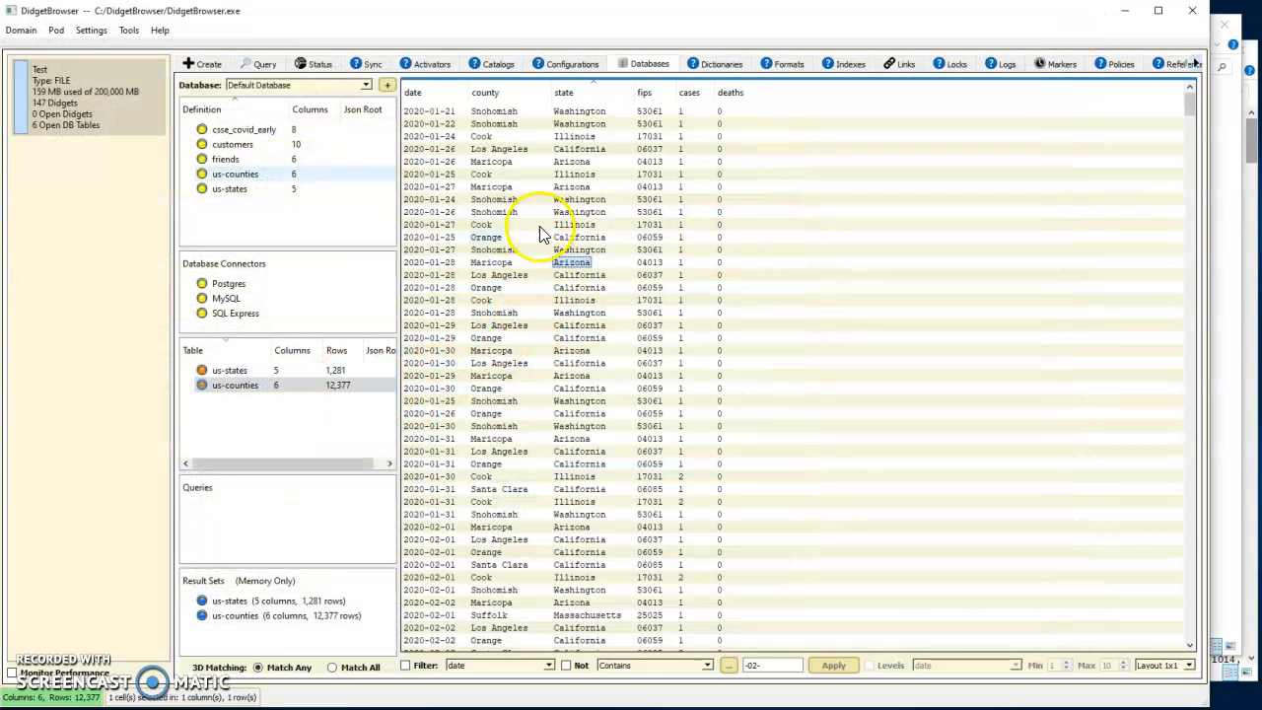
# Display the us-counties rows for the state Illinois in a new window
pyautogui.moveTo(575, 91)
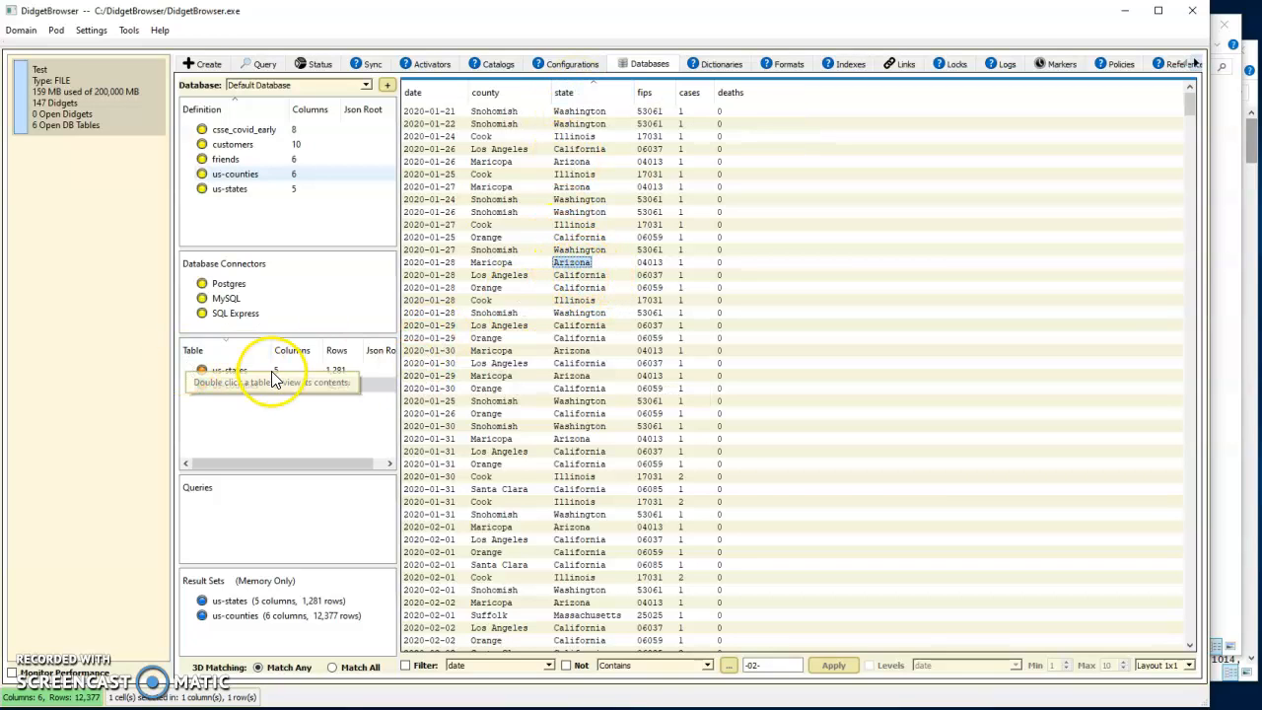
pyautogui.click(232, 372)
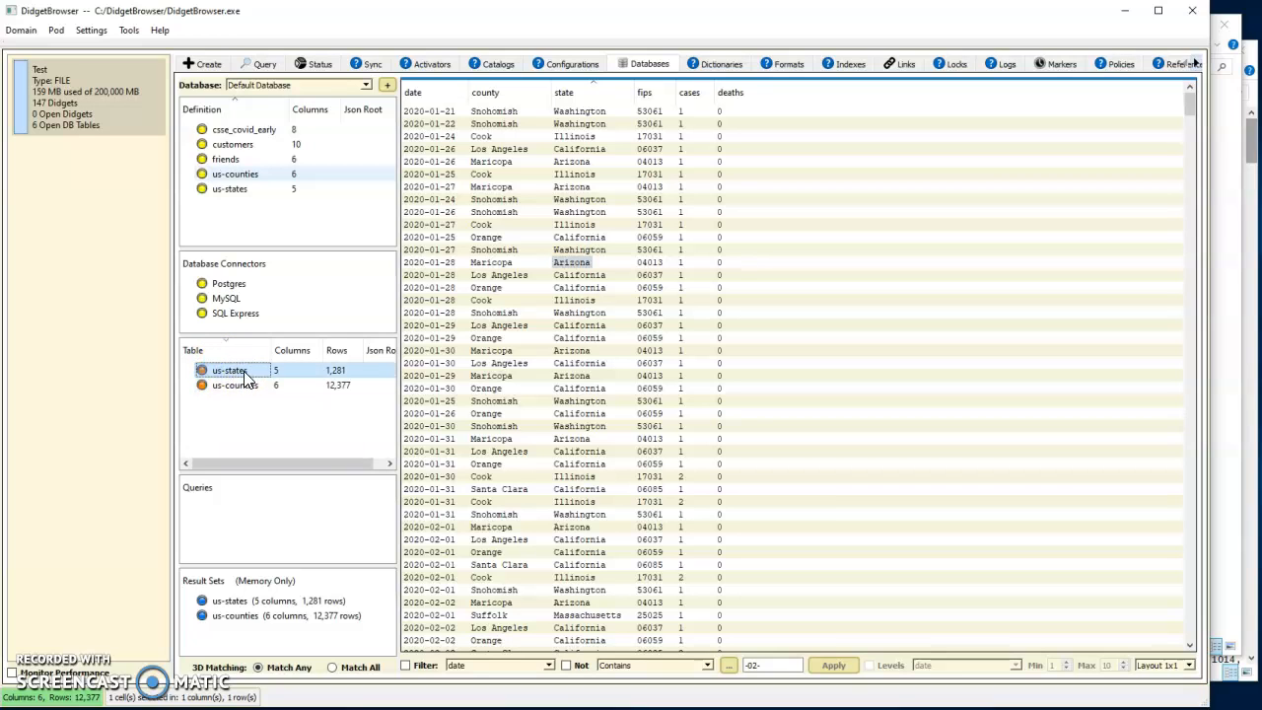
pyautogui.click(286, 602)
pyautogui.doubleClick(578, 229)
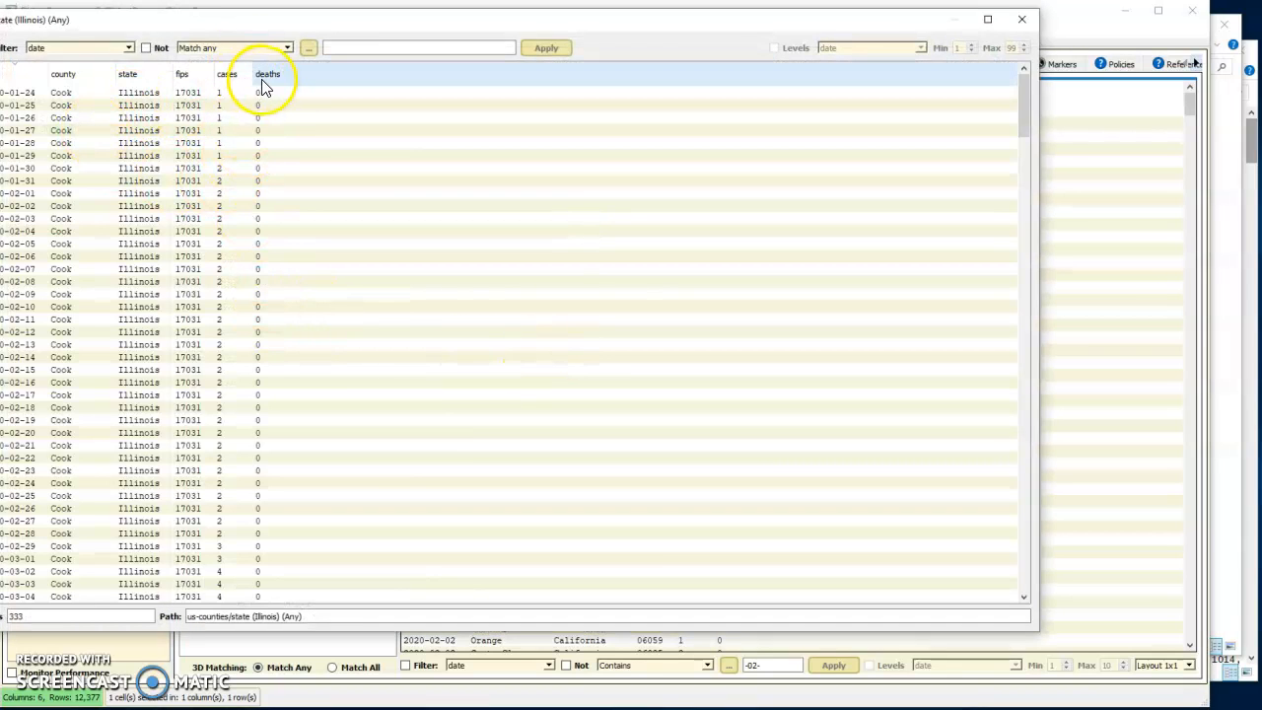
# Sort the Illinois rows by cases descending, chart the fifteen highest case values as a bar graph, and close both windows
pyautogui.click(232, 75)
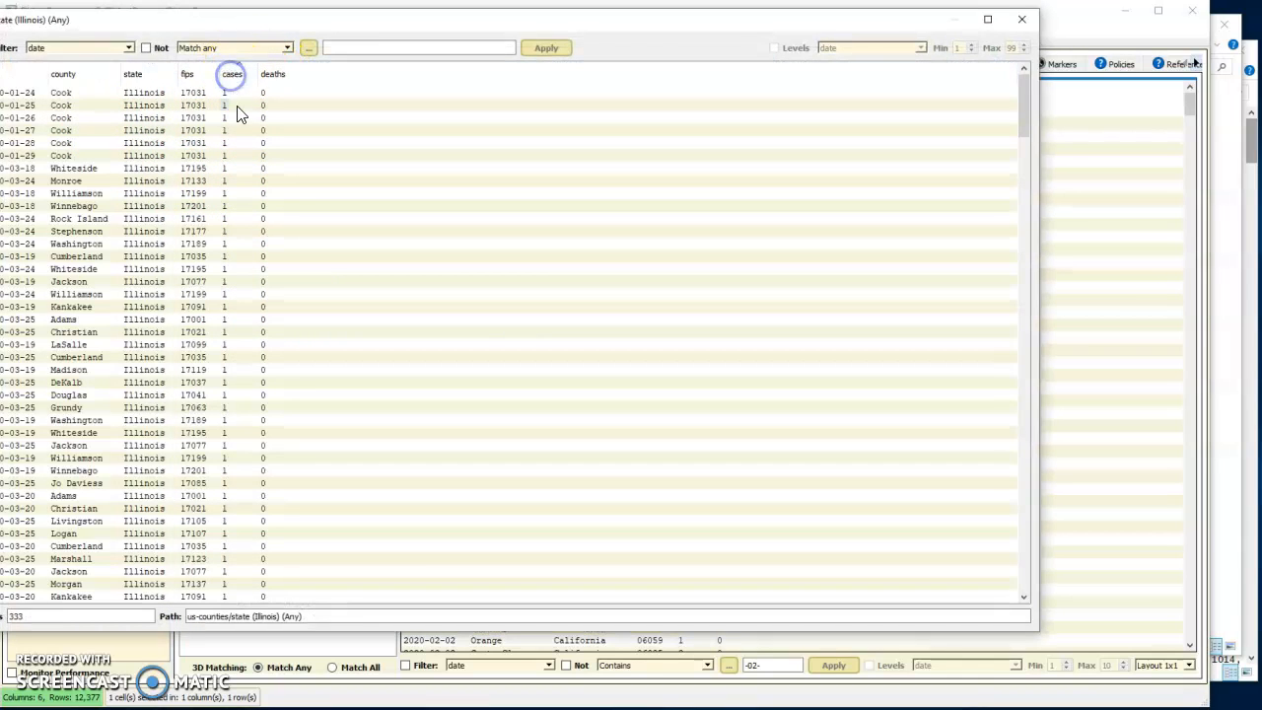
pyautogui.click(236, 77)
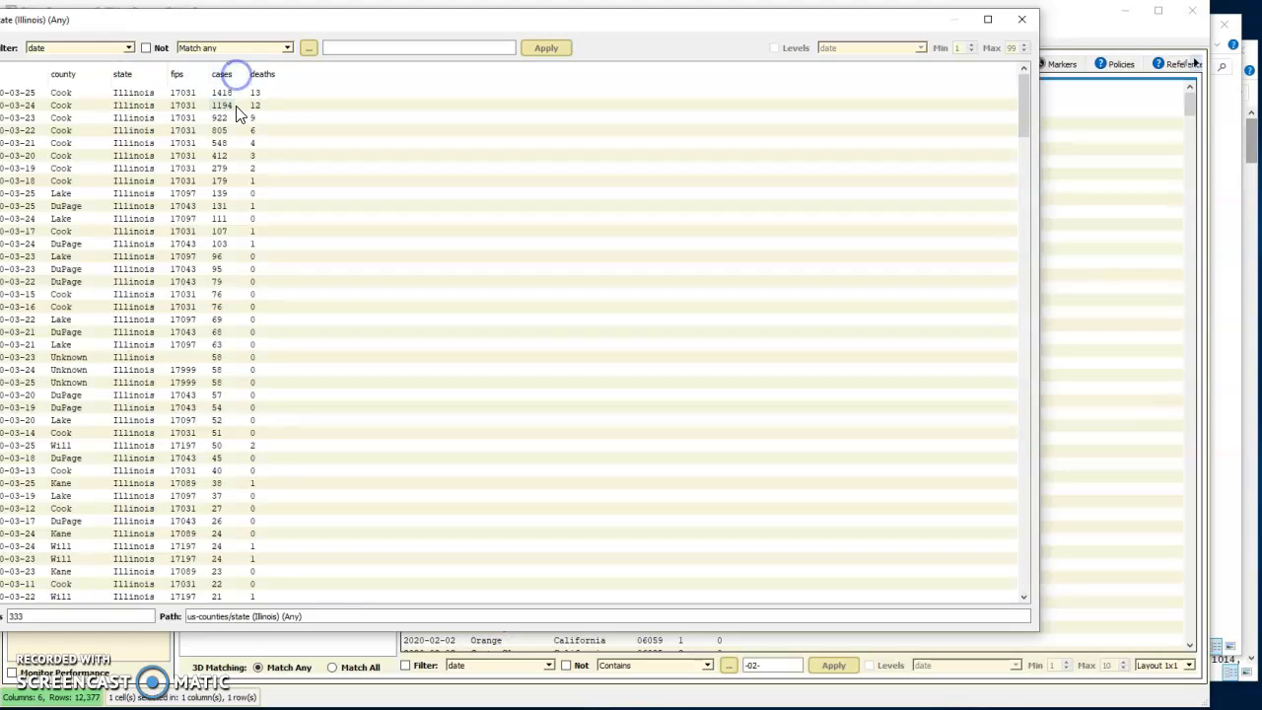
pyautogui.keyDown('shift'); pyautogui.click(216, 272); pyautogui.keyUp('shift')
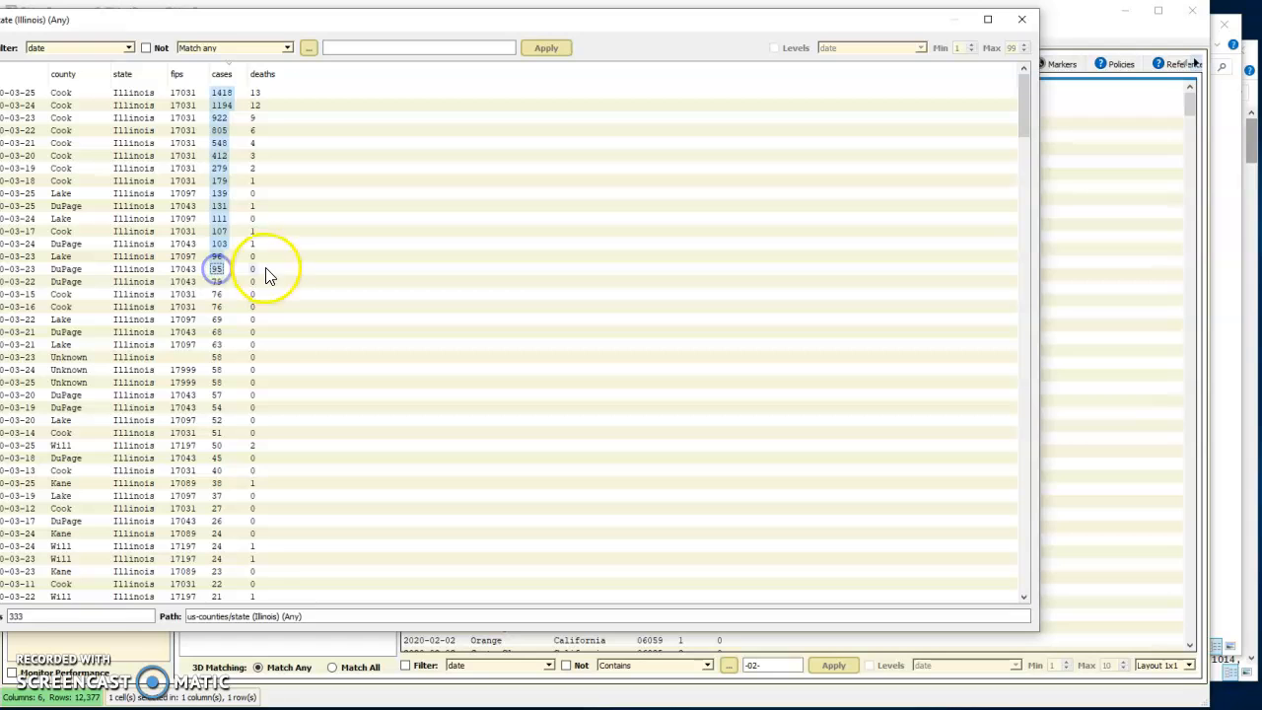
pyautogui.rightClick(219, 219)
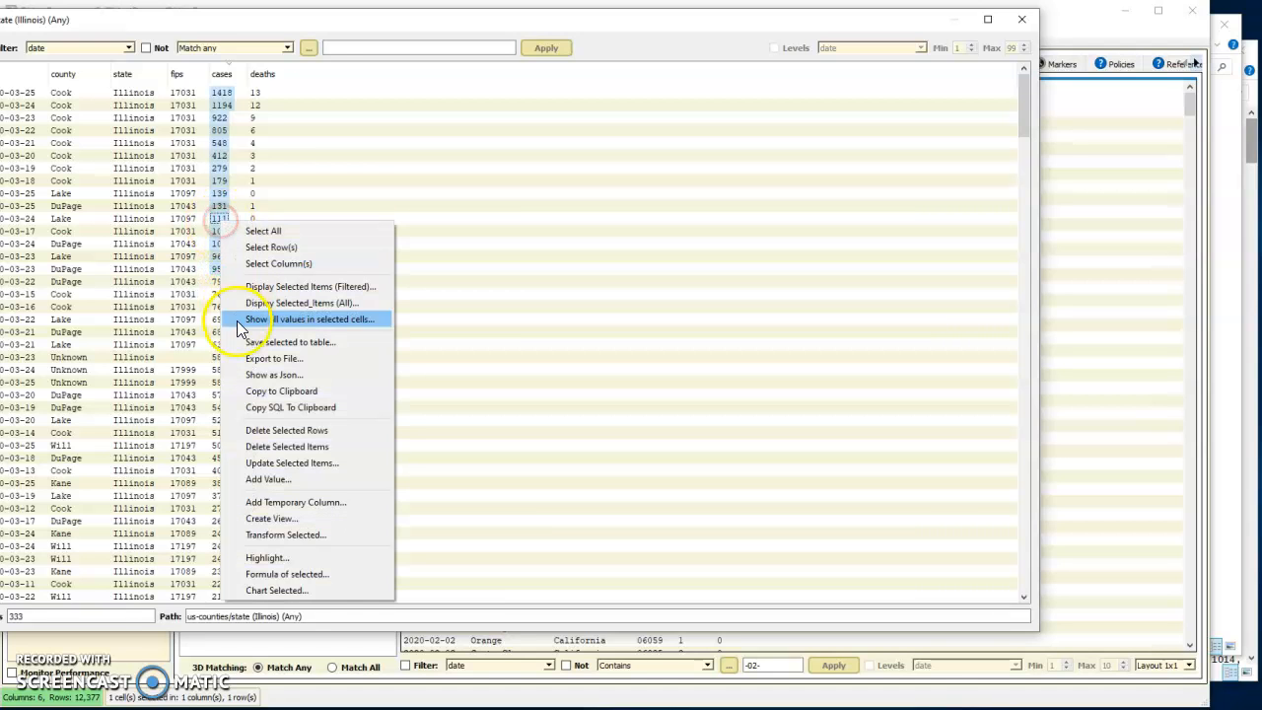
pyautogui.click(293, 591)
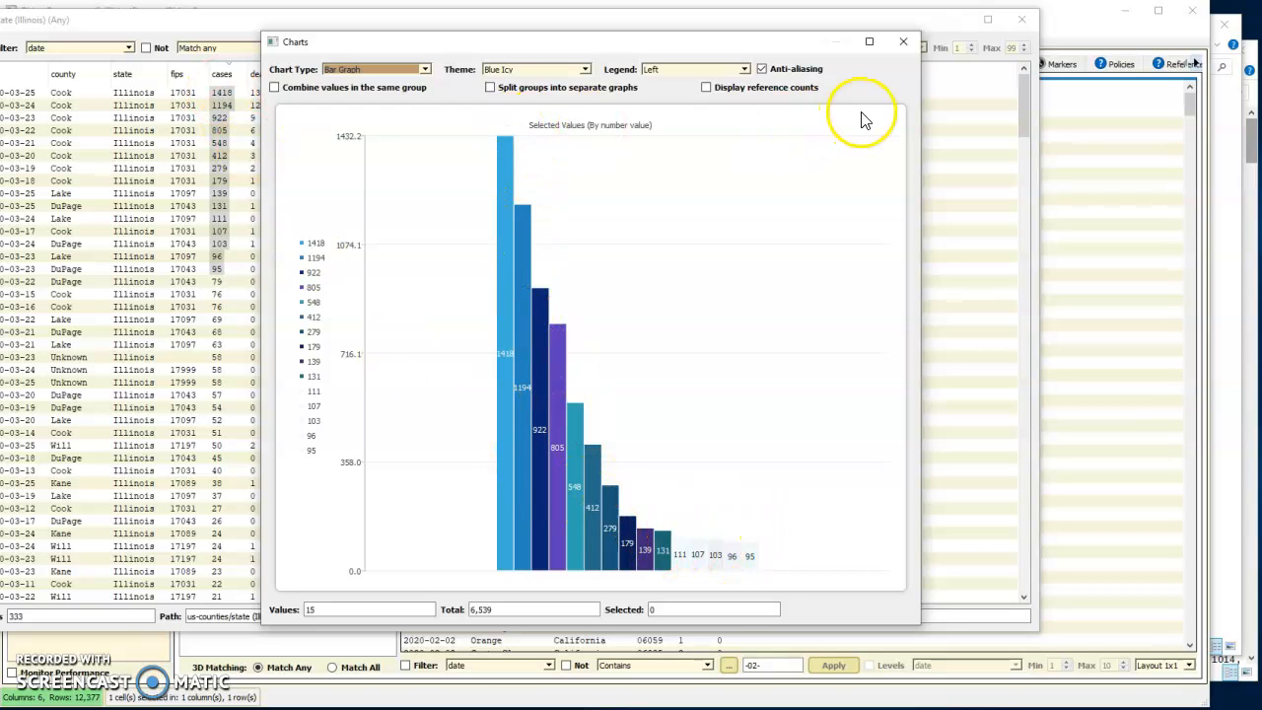
pyautogui.click(904, 46)
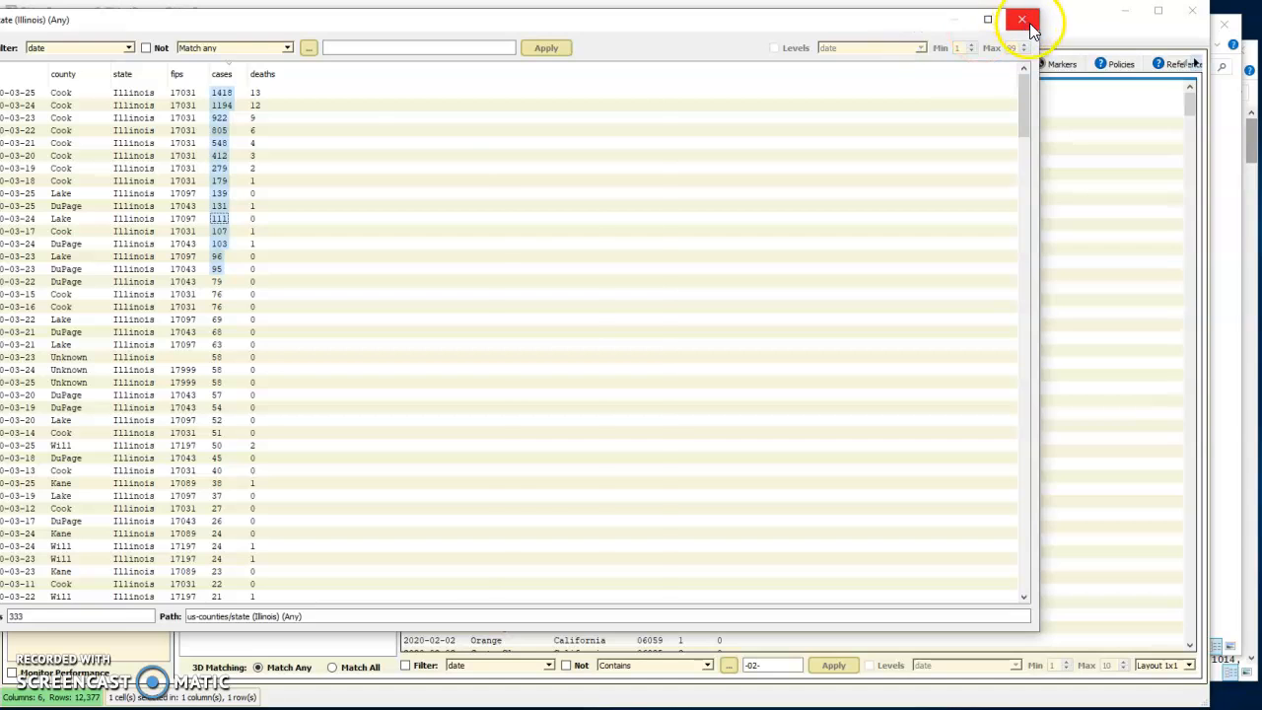
pyautogui.click(1024, 20)
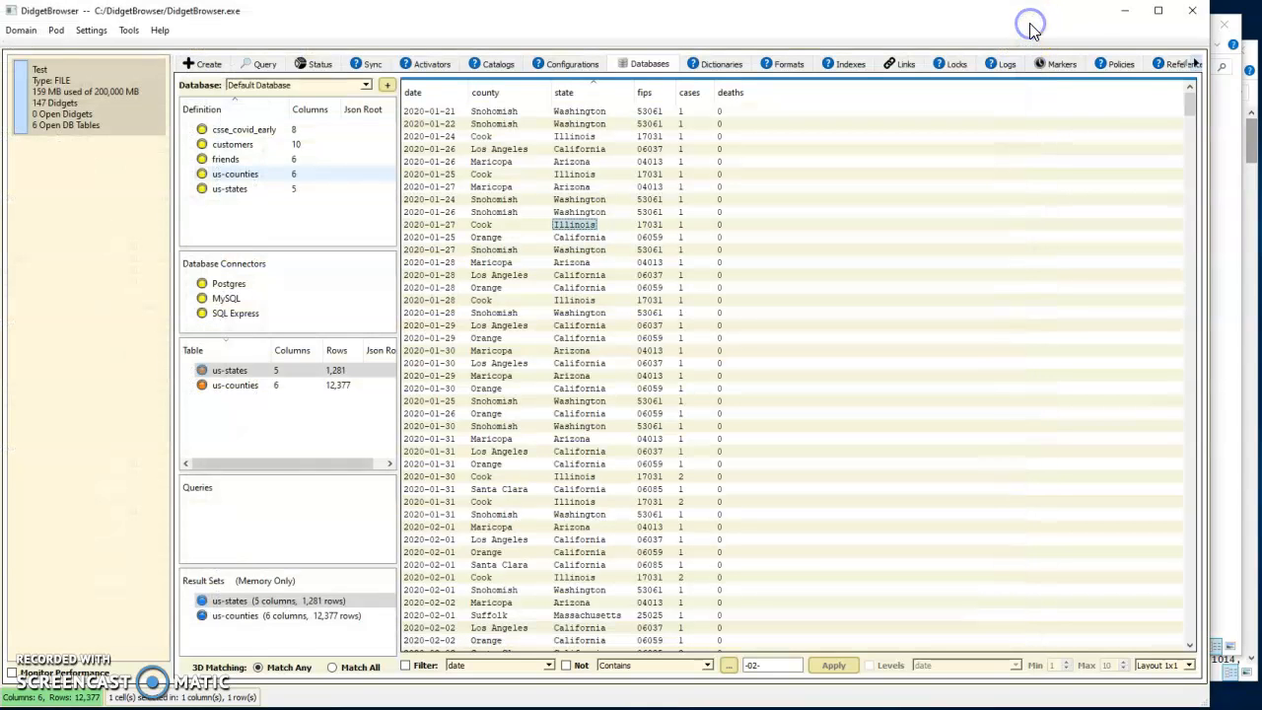
# Switch to File Explorer and preview the csse_covid_19_daily_reports CSV files such as 01-22-2020 and 03-22-2020
pyautogui.click(1254, 205)
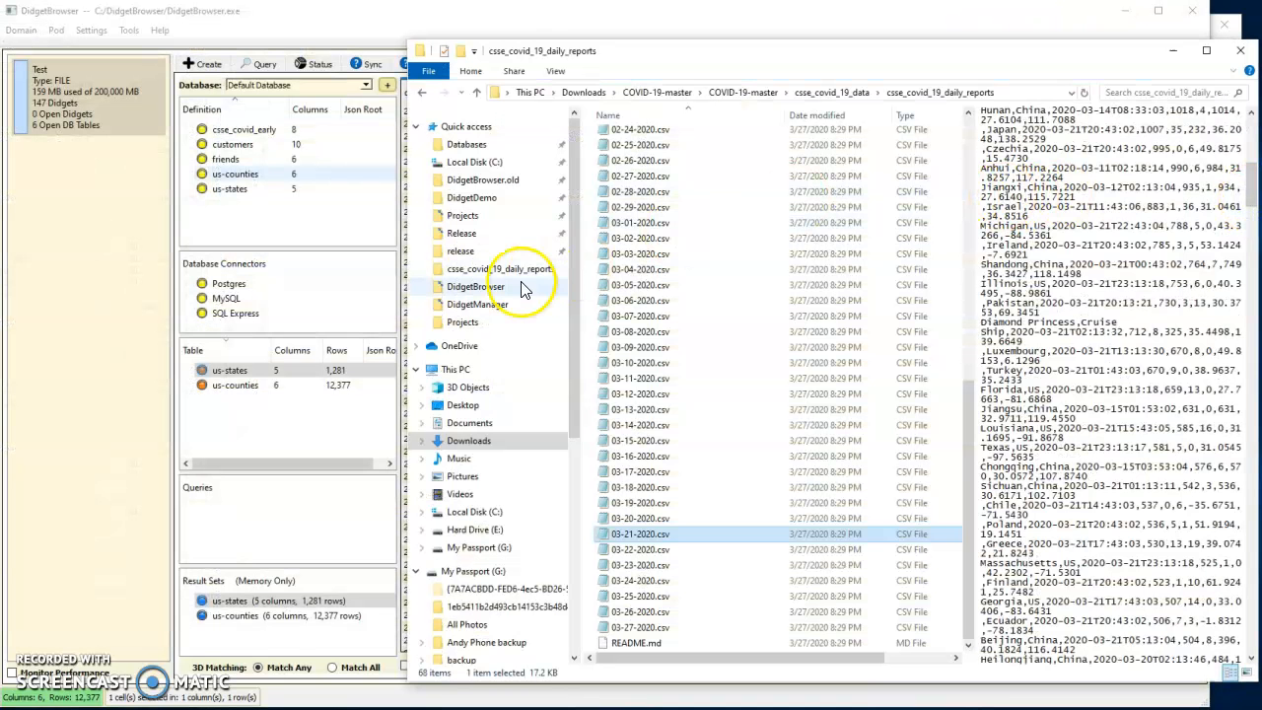
pyautogui.scroll(5, 828, 286)
pyautogui.scroll(4, 831, 291)
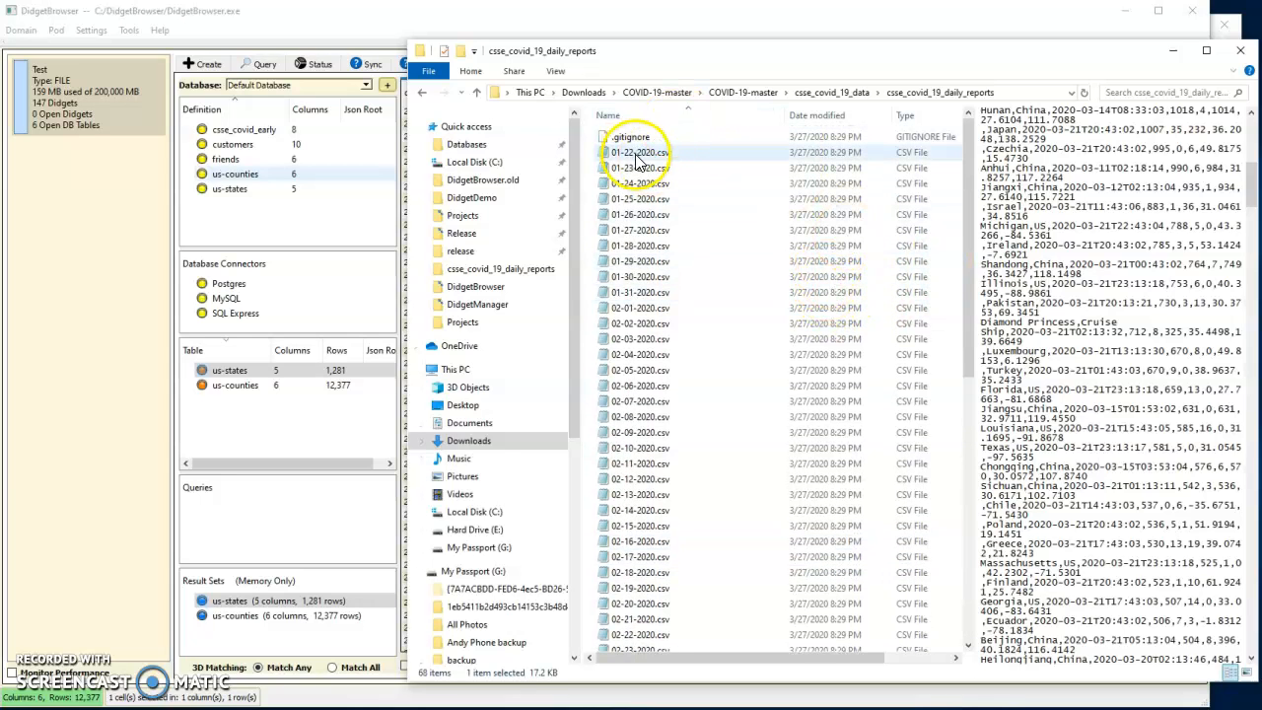
pyautogui.scroll(-6, 710, 226)
pyautogui.scroll(-1, 710, 230)
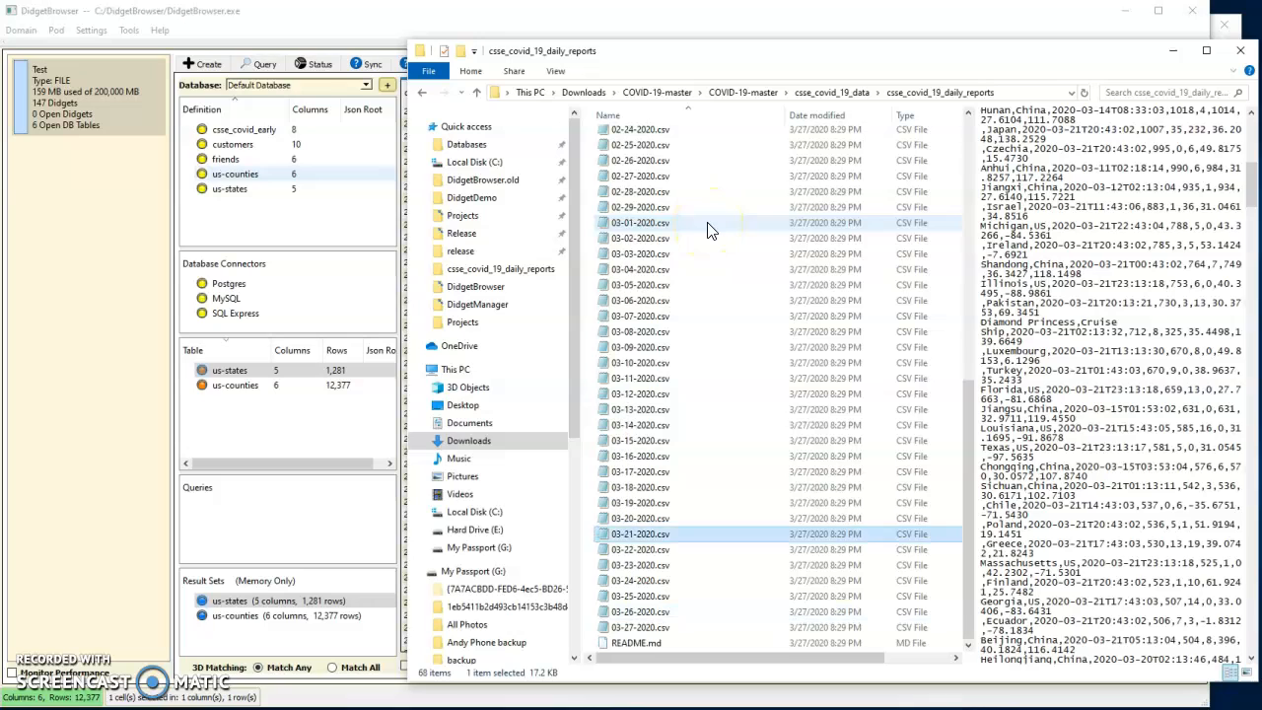
pyautogui.scroll(2, 712, 231)
pyautogui.scroll(7, 710, 229)
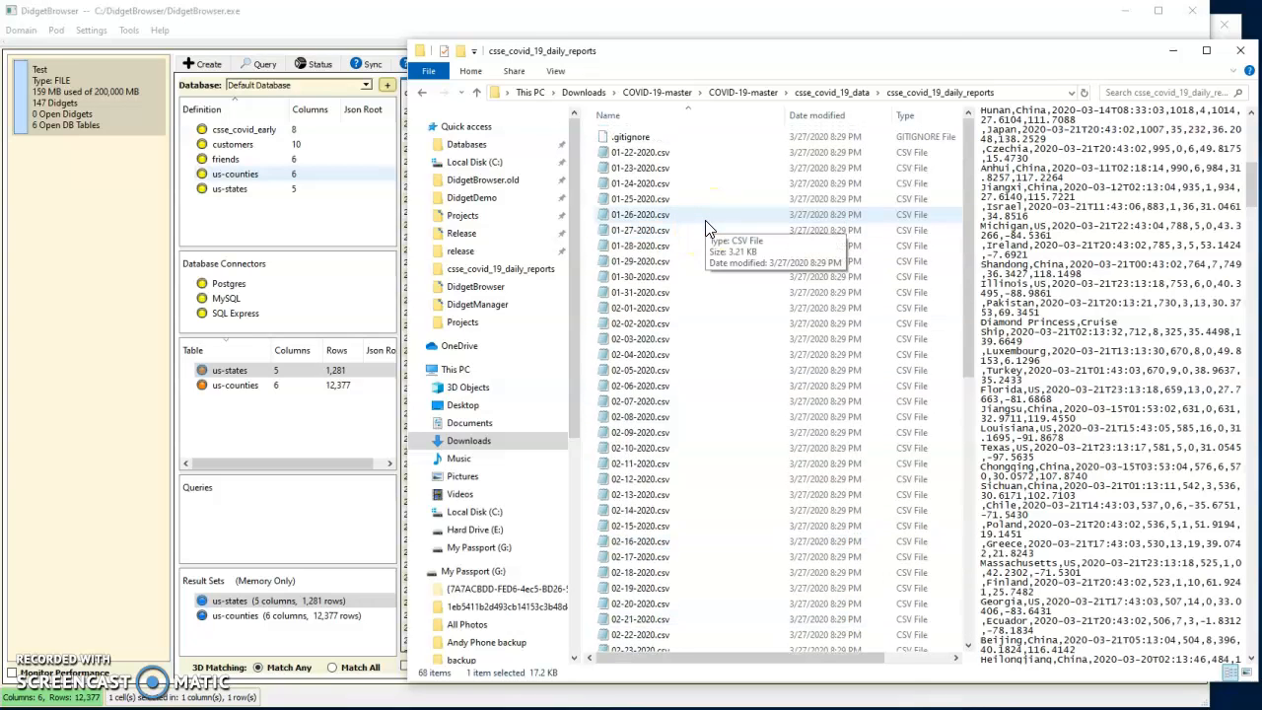
pyautogui.click(646, 156)
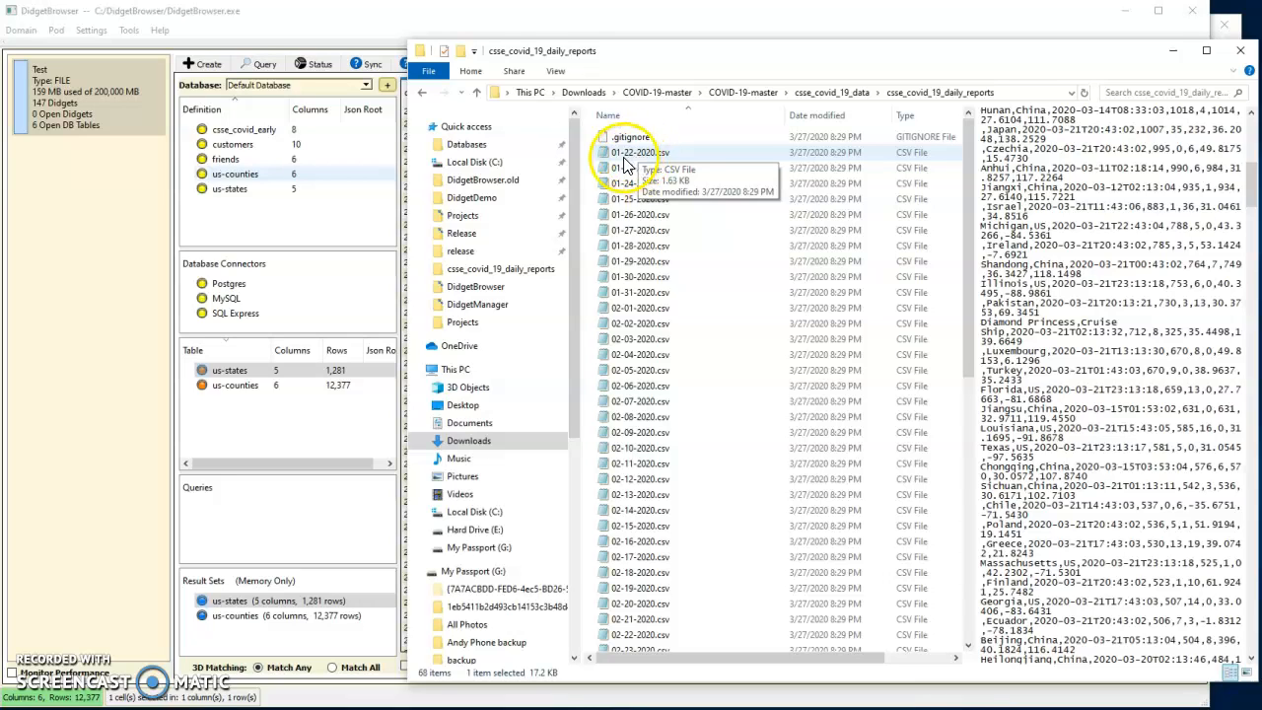
pyautogui.click(653, 155)
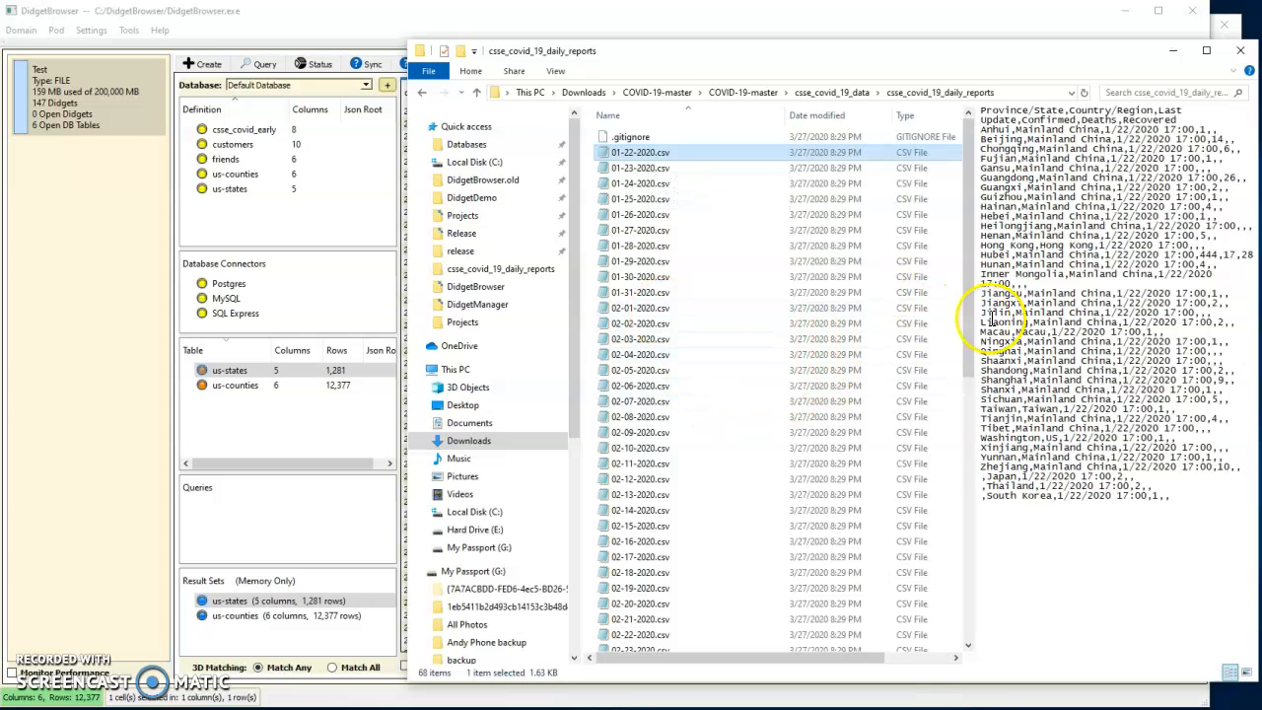
pyautogui.moveTo(964, 317); pyautogui.dragTo(957, 573)
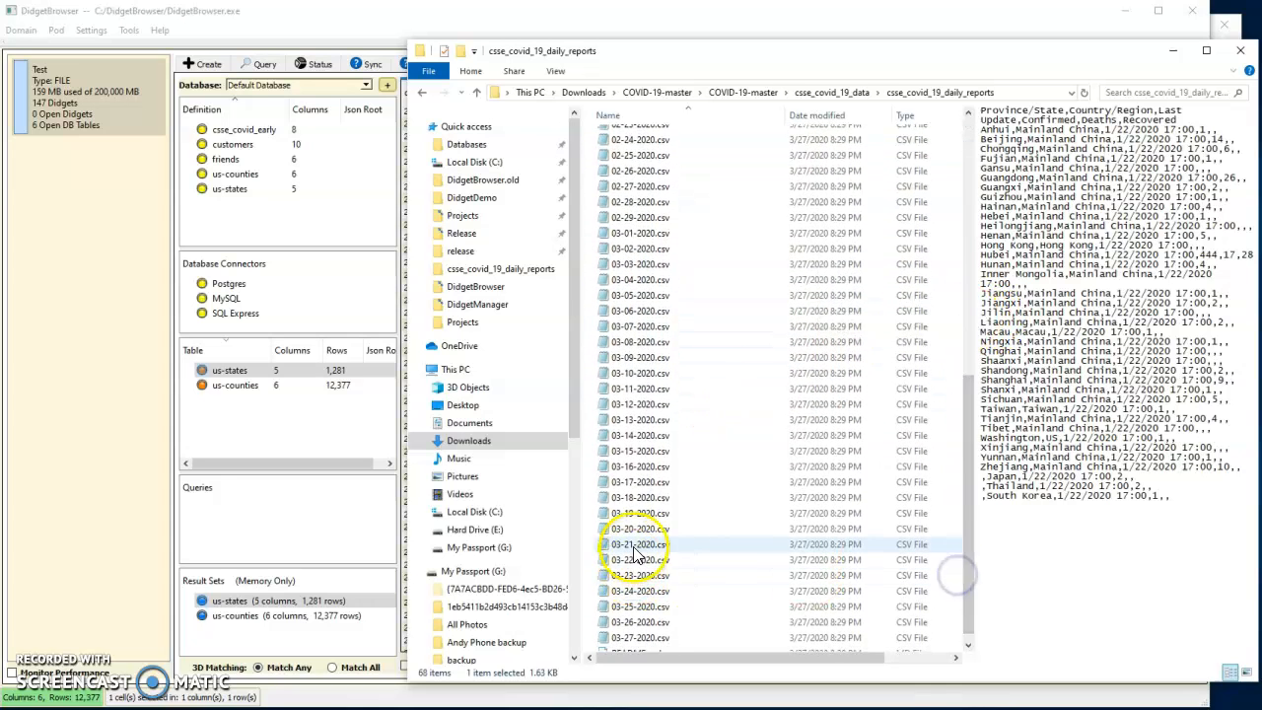
pyautogui.click(649, 561)
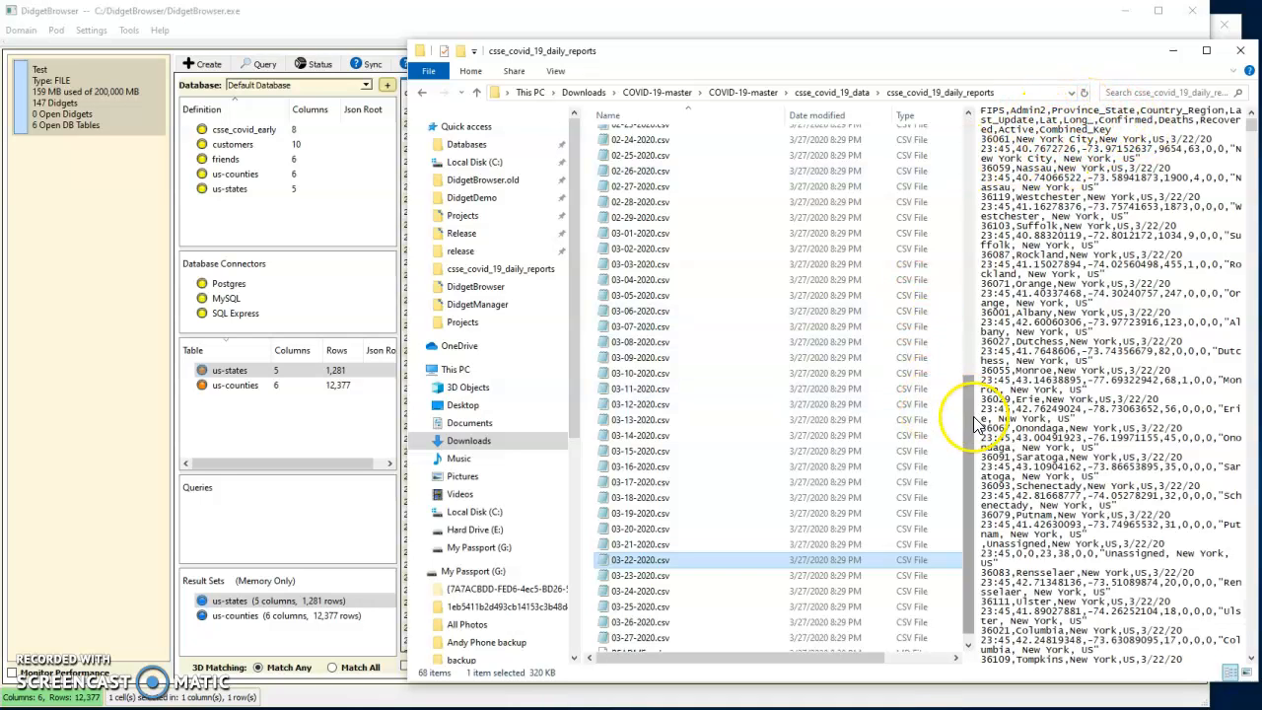
pyautogui.moveTo(969, 430); pyautogui.dragTo(966, 132)
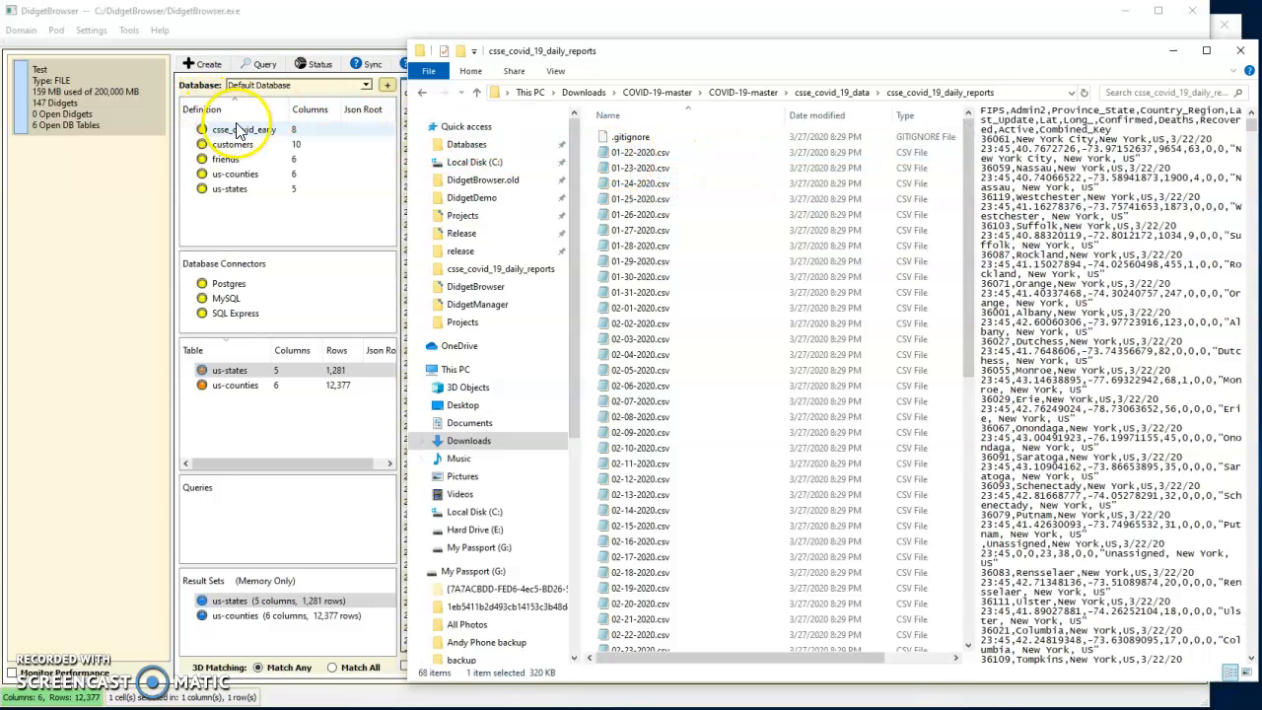
# Select the daily reports from 01-22-2020.csv to 03-21-2020.csv and import them into the csse_covid_early definition
pyautogui.click(631, 154)
pyautogui.scroll(-10, 656, 340)
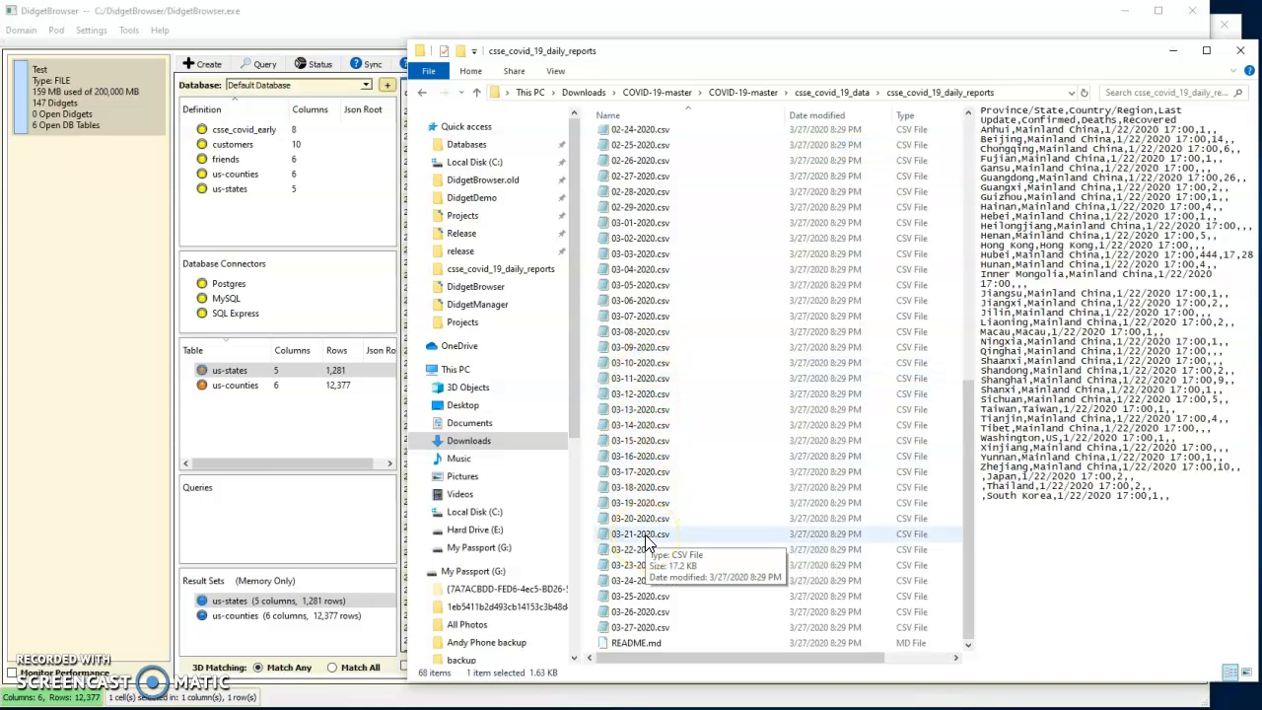
pyautogui.keyDown('shift'); pyautogui.click(646, 537); pyautogui.keyUp('shift')
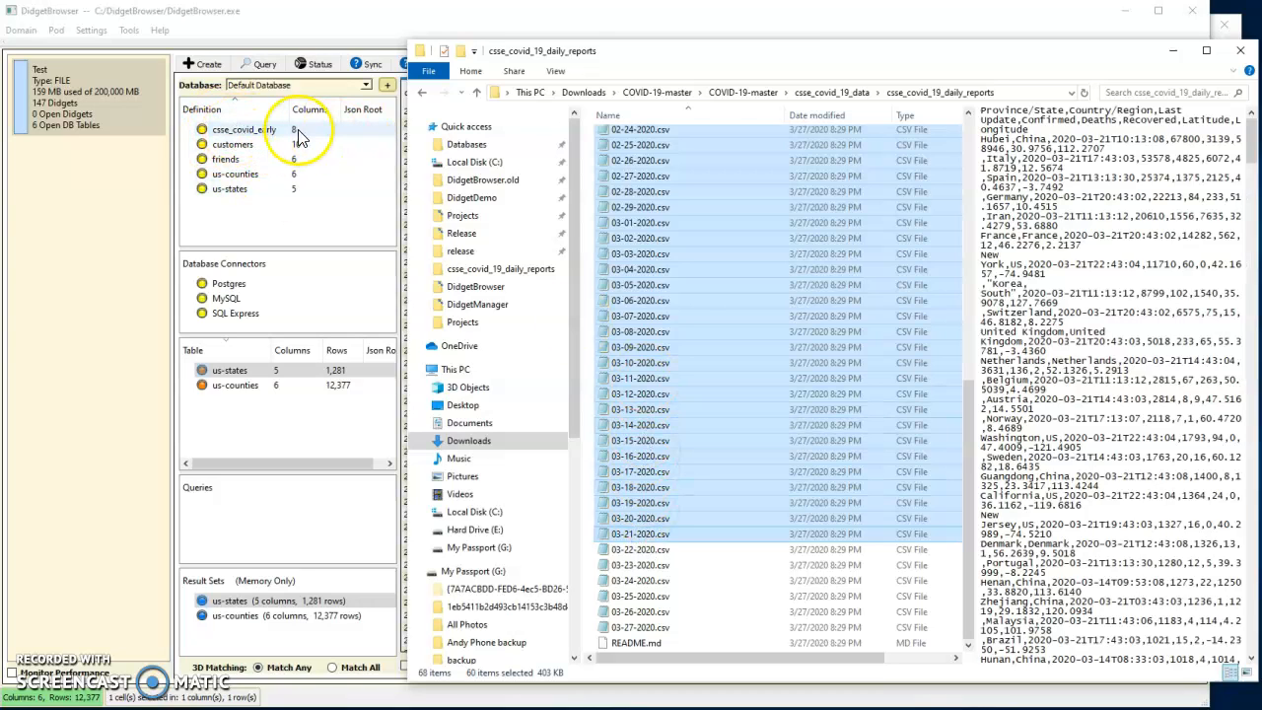
pyautogui.moveTo(659, 347); pyautogui.dragTo(238, 135)
pyautogui.click(789, 493)
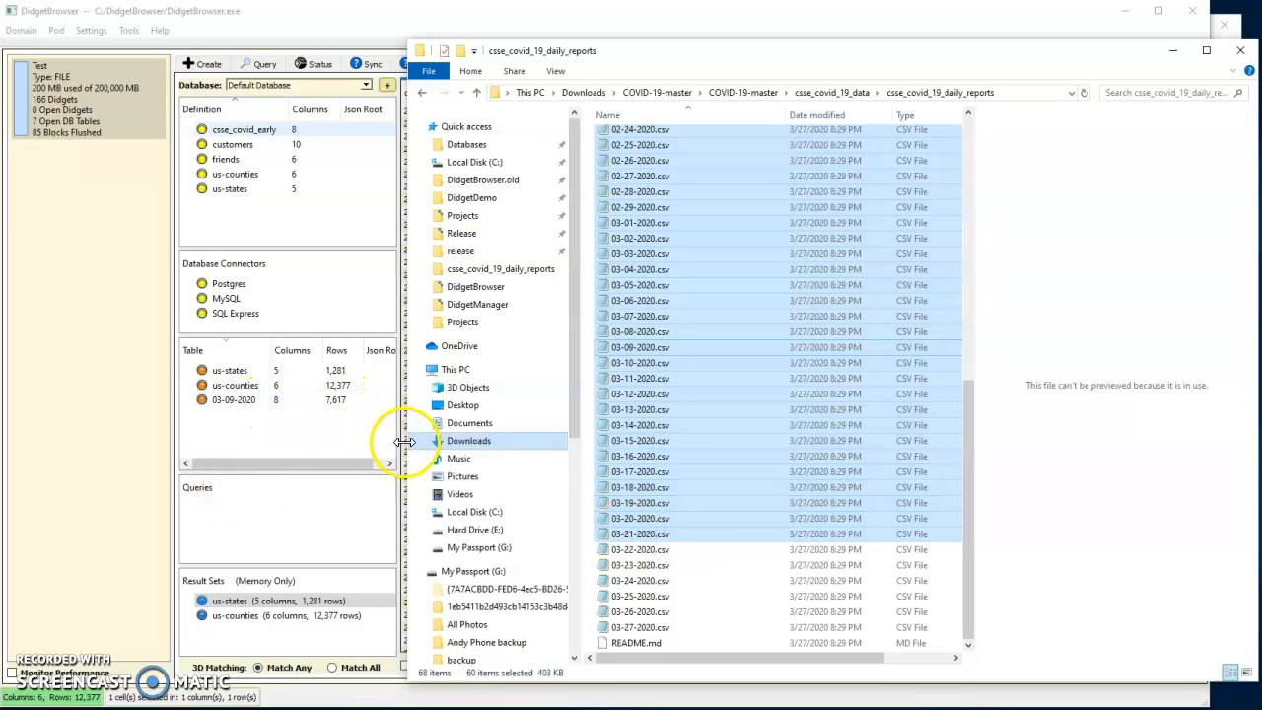
# Import 03-22-2020.csv as a new table definition named later, using the CSV first line as the definition template
pyautogui.click(648, 550)
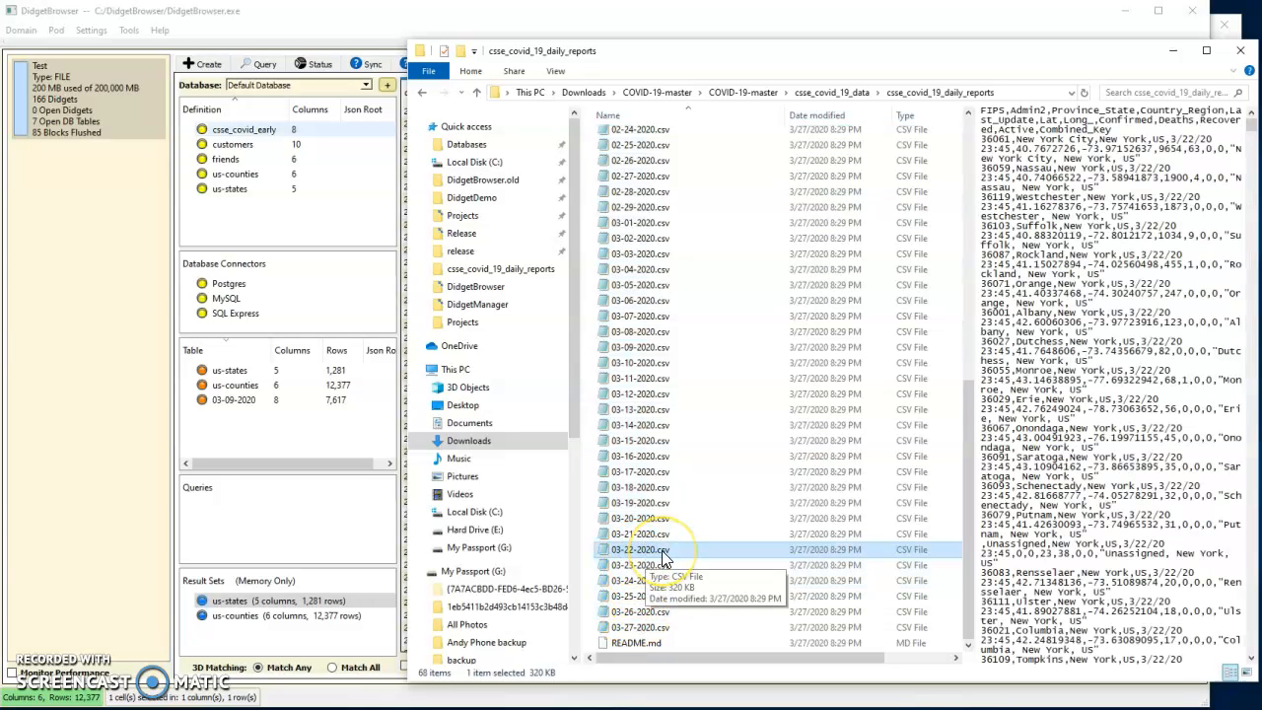
pyautogui.click(1003, 119)
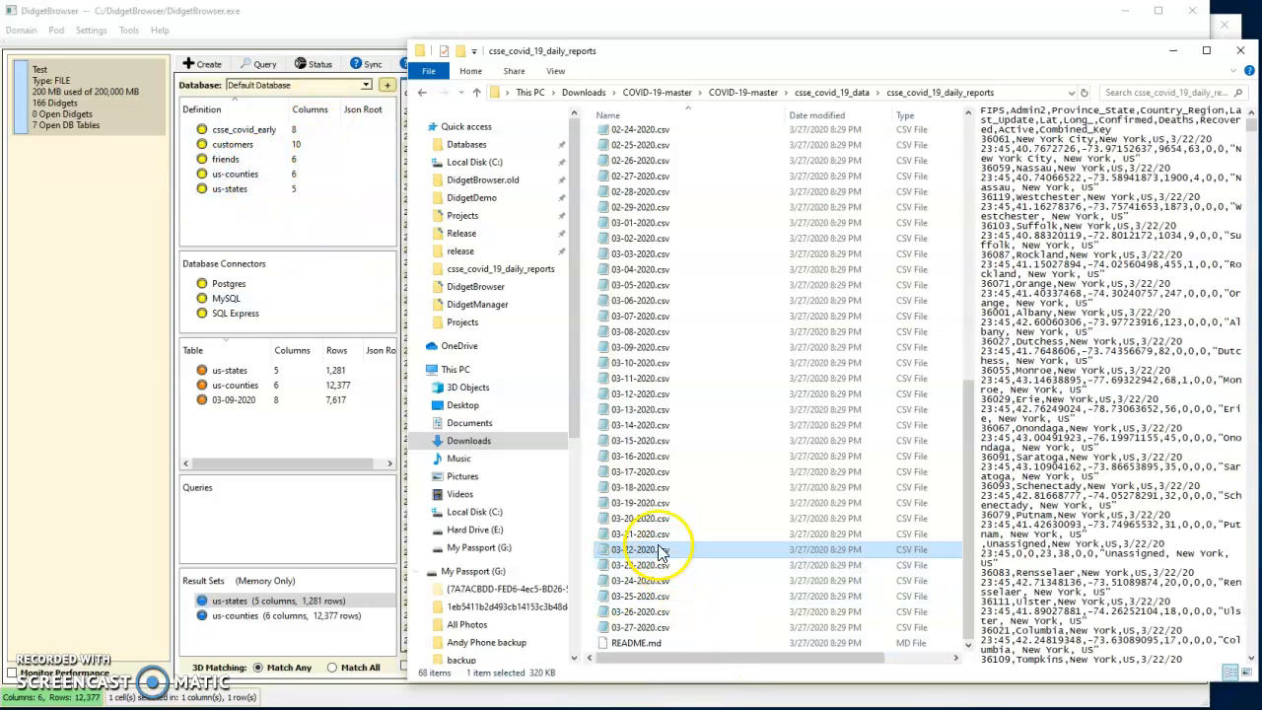
pyautogui.moveTo(658, 555); pyautogui.dragTo(248, 225)
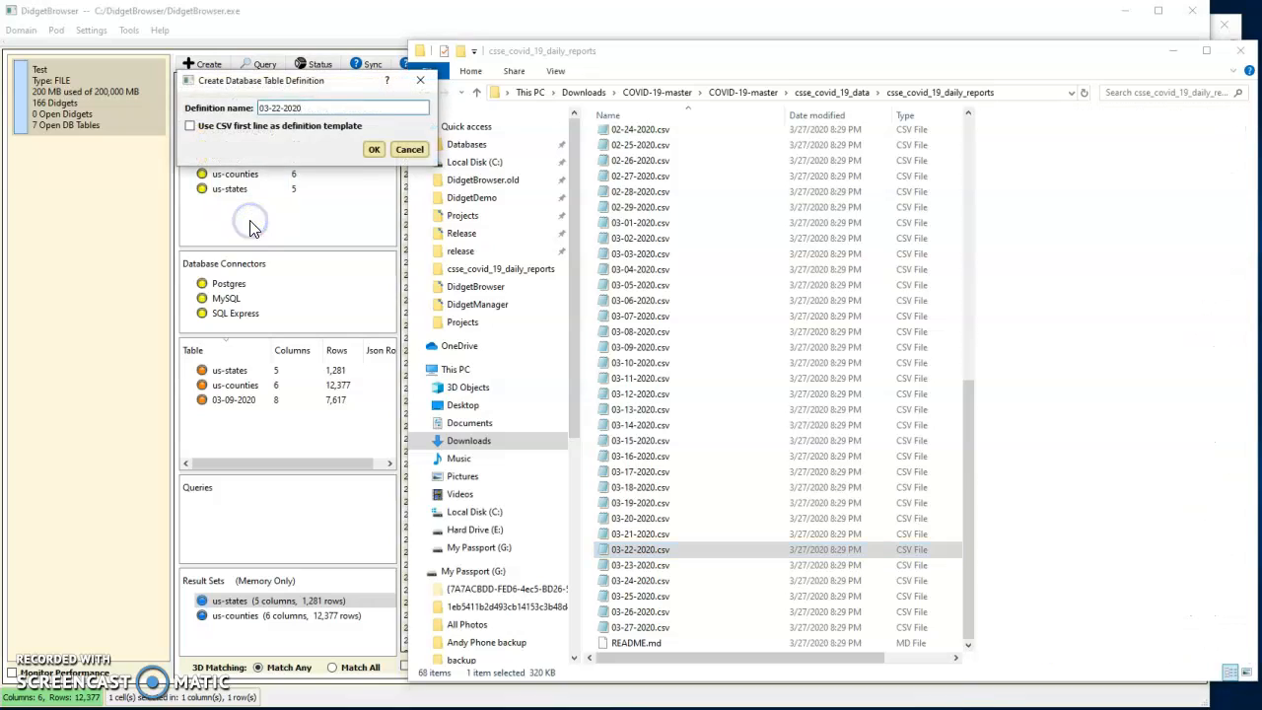
pyautogui.doubleClick(308, 108)
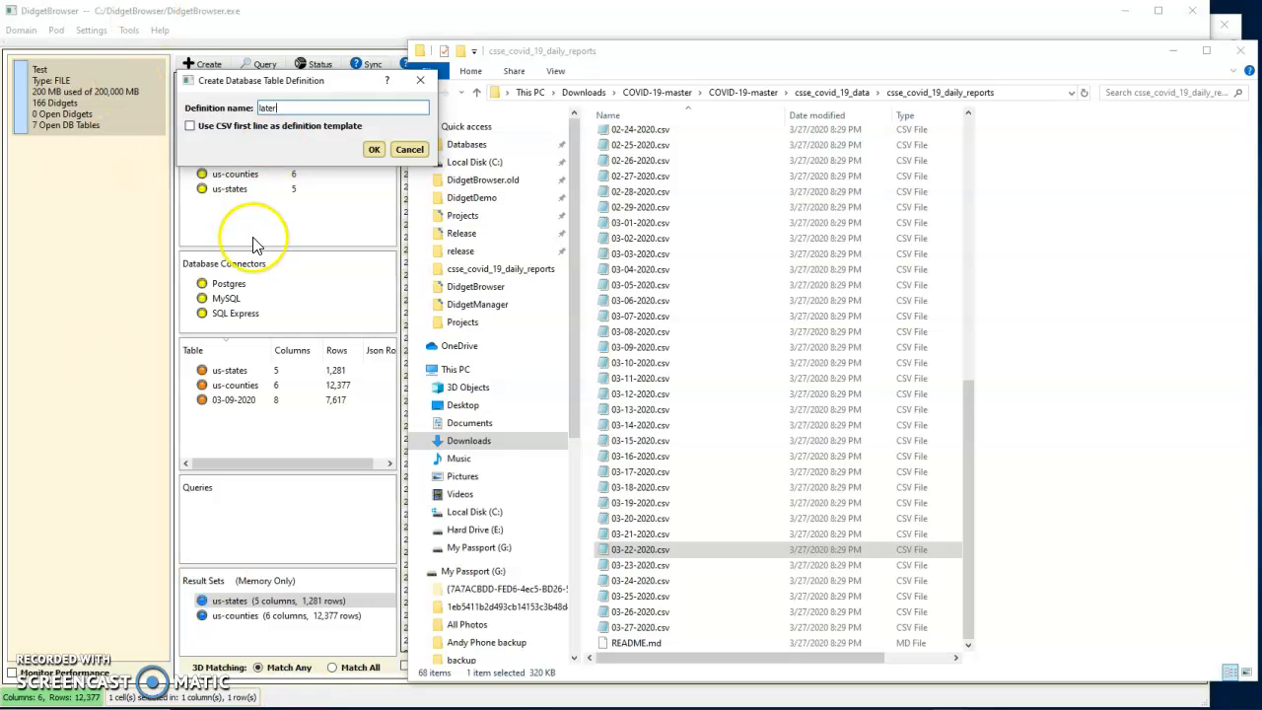
pyautogui.click(190, 125)
pyautogui.click(376, 149)
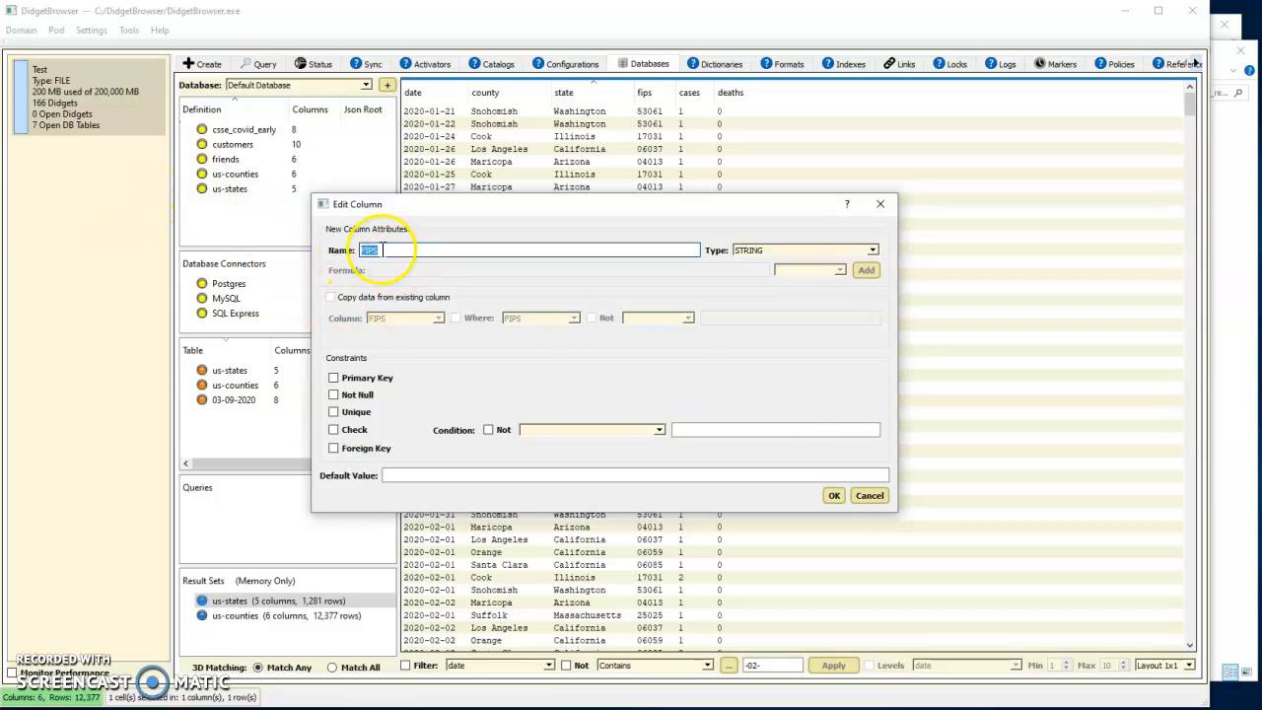
# Accept the default STRING attributes for the FIPS, Admin2, Province_State, Country_Region, Last_Update, Lat and Long_ columns
pyautogui.click(838, 496)
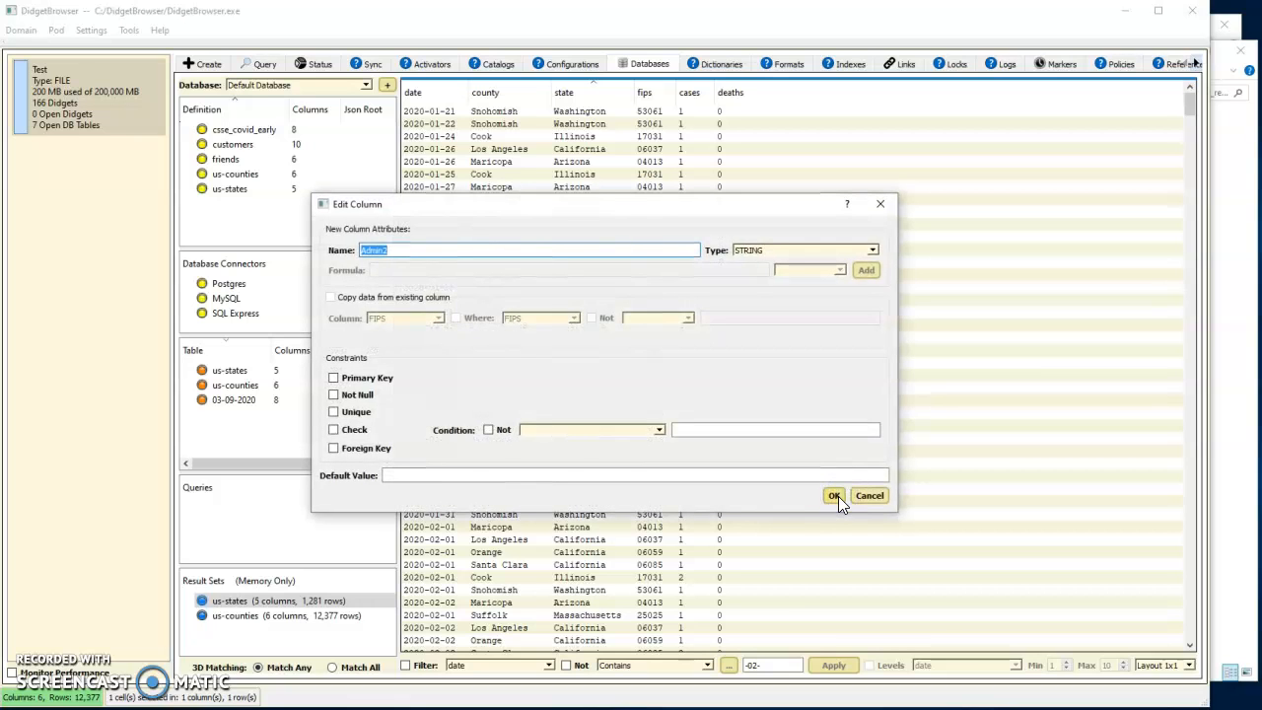
pyautogui.click(838, 496)
pyautogui.click(835, 496)
pyautogui.click(835, 496)
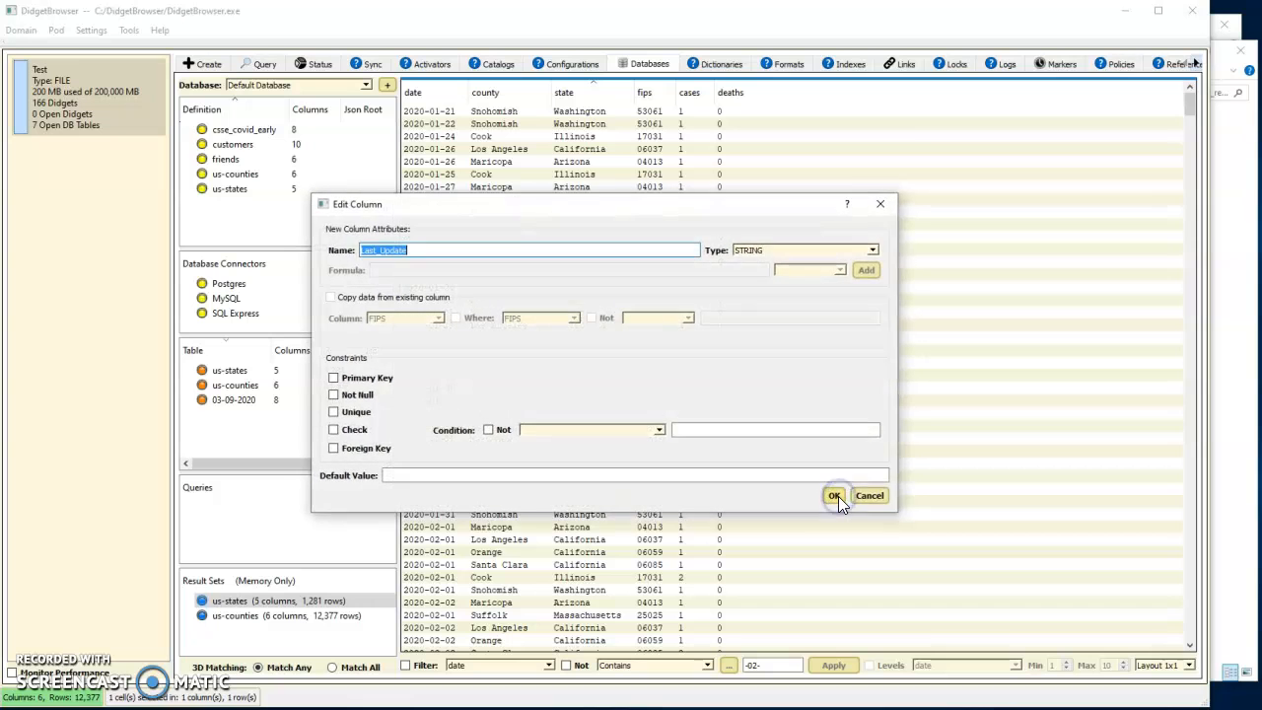
pyautogui.click(835, 496)
pyautogui.click(835, 496)
pyautogui.click(836, 496)
# Set the Confirmed and Deaths column types to NUMBER in the new definition
pyautogui.click(873, 250)
pyautogui.click(756, 269)
pyautogui.click(835, 496)
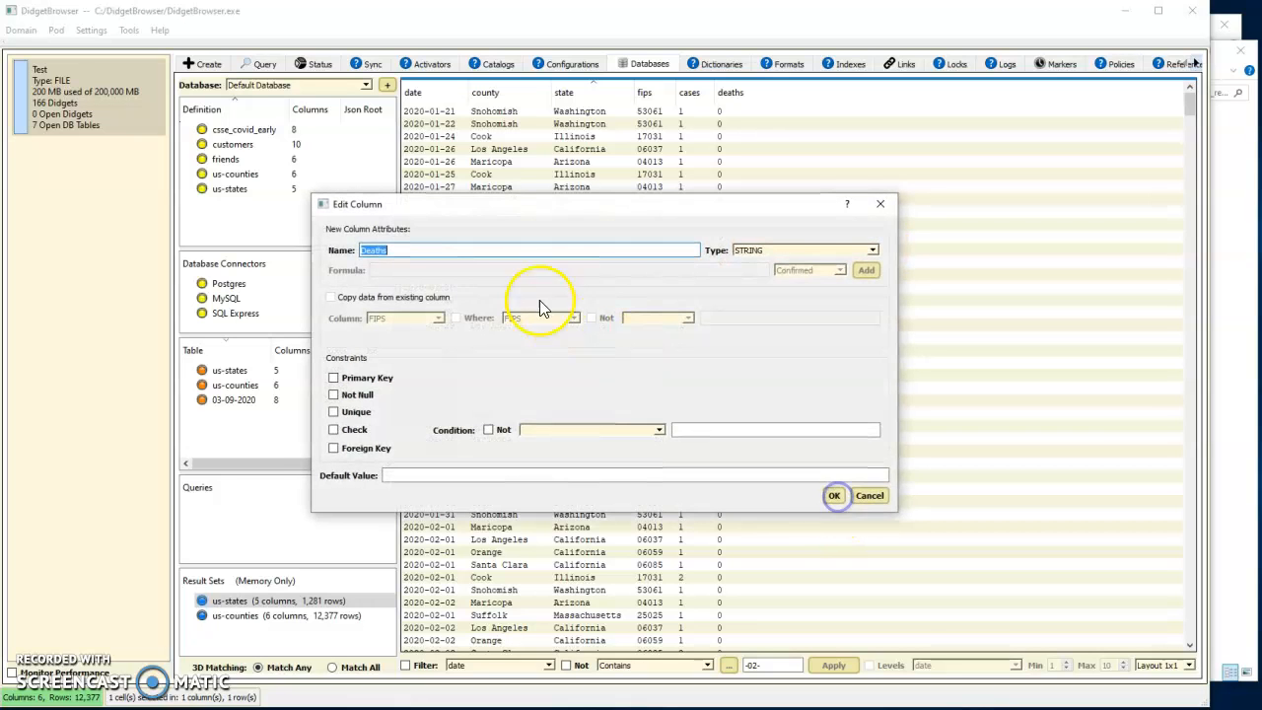
pyautogui.click(877, 250)
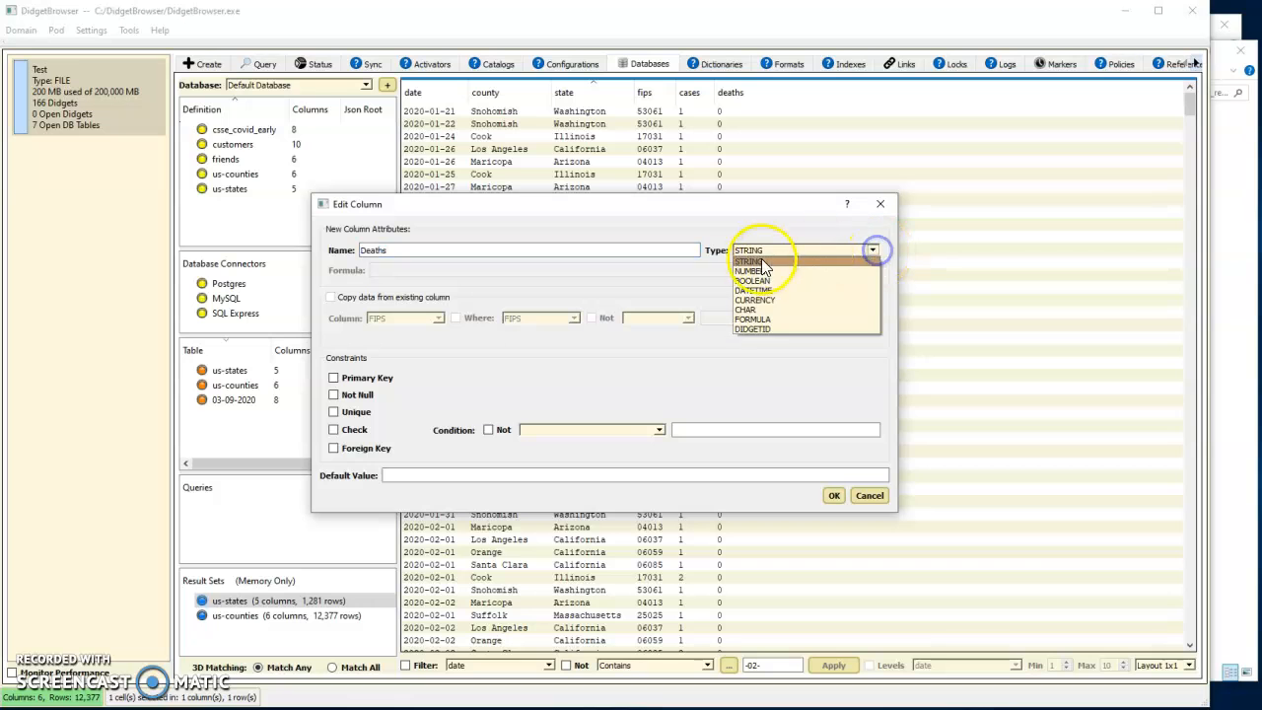
pyautogui.click(747, 271)
pyautogui.click(834, 495)
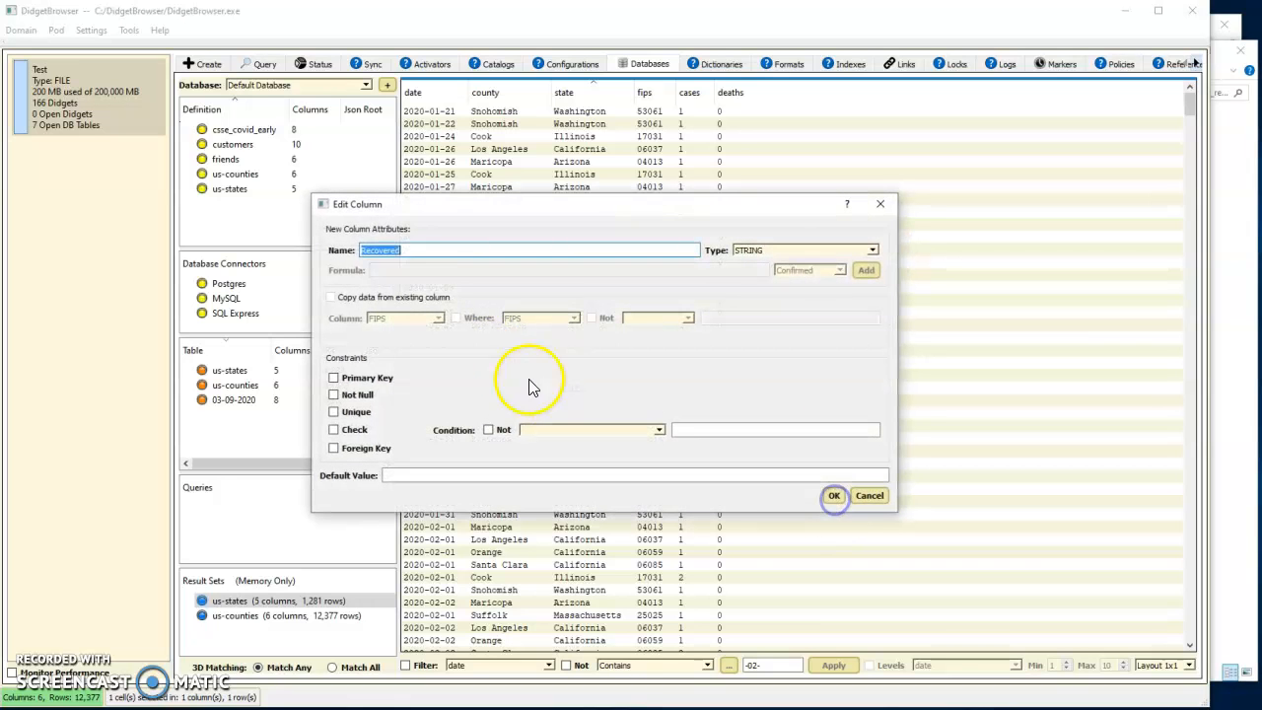
# Set the Recovered and Active column types to NUMBER
pyautogui.click(872, 249)
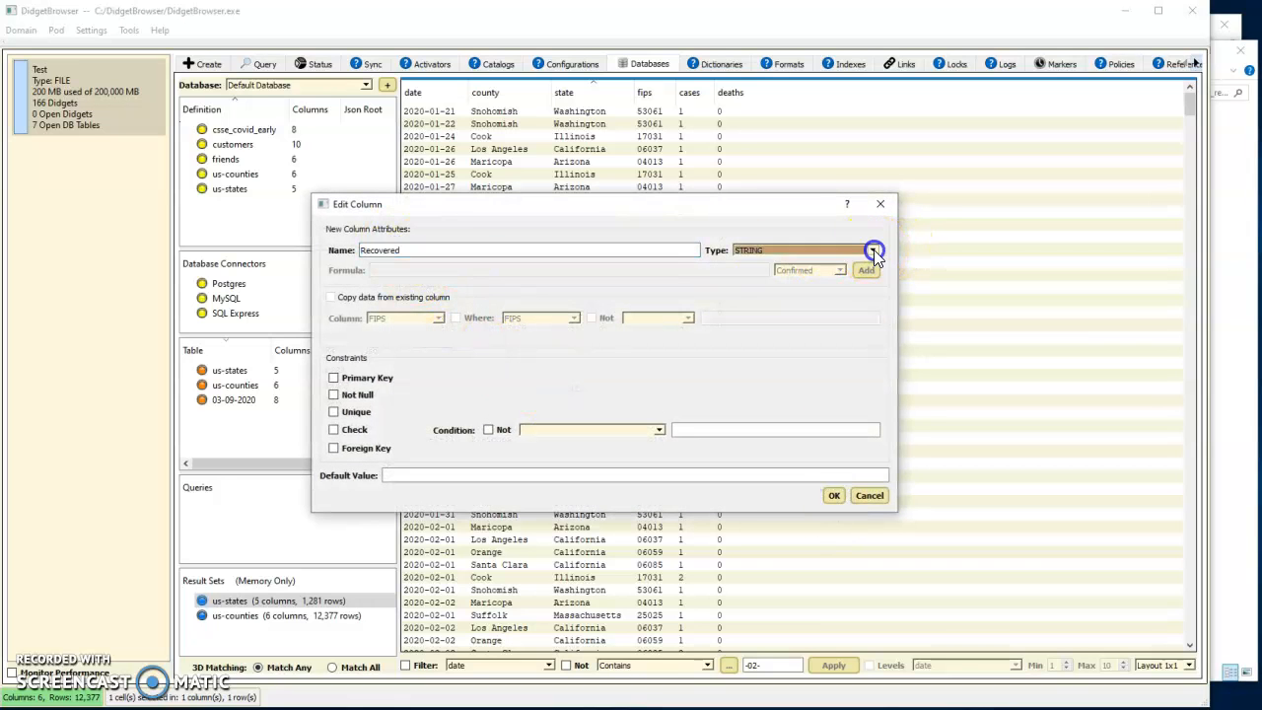
pyautogui.click(746, 270)
pyautogui.click(833, 496)
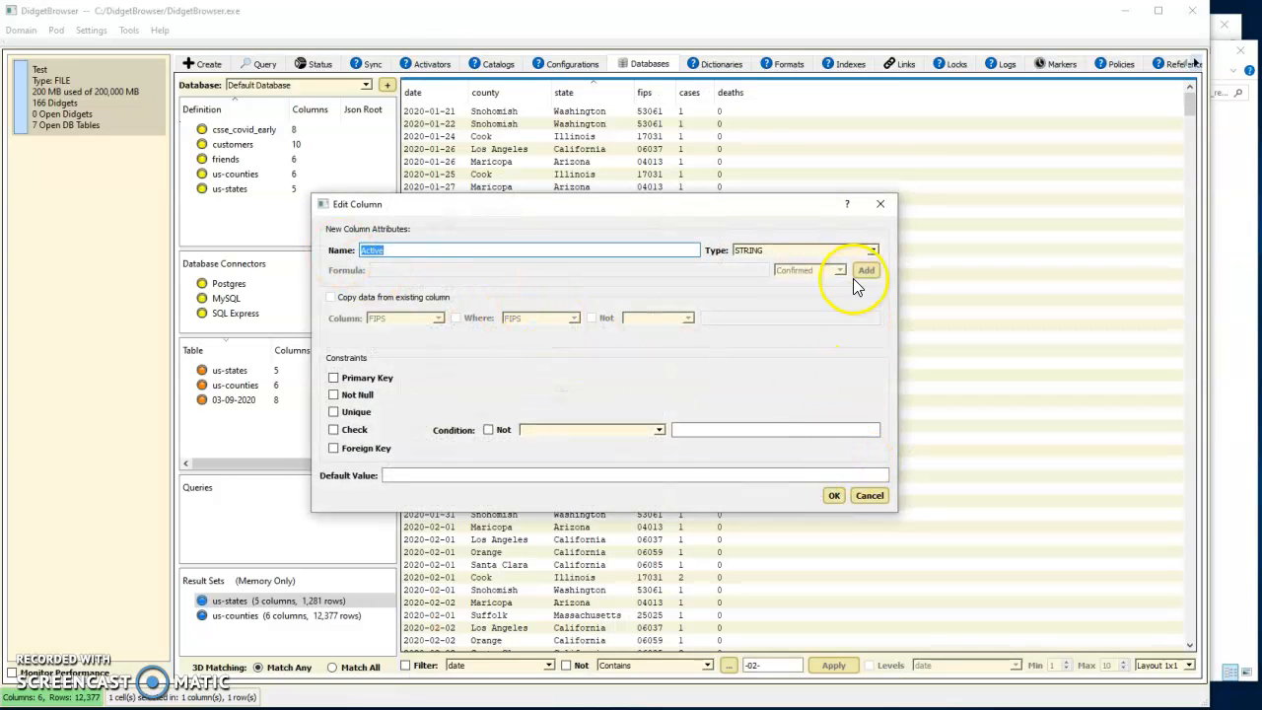
pyautogui.click(871, 249)
pyautogui.click(767, 270)
pyautogui.click(834, 495)
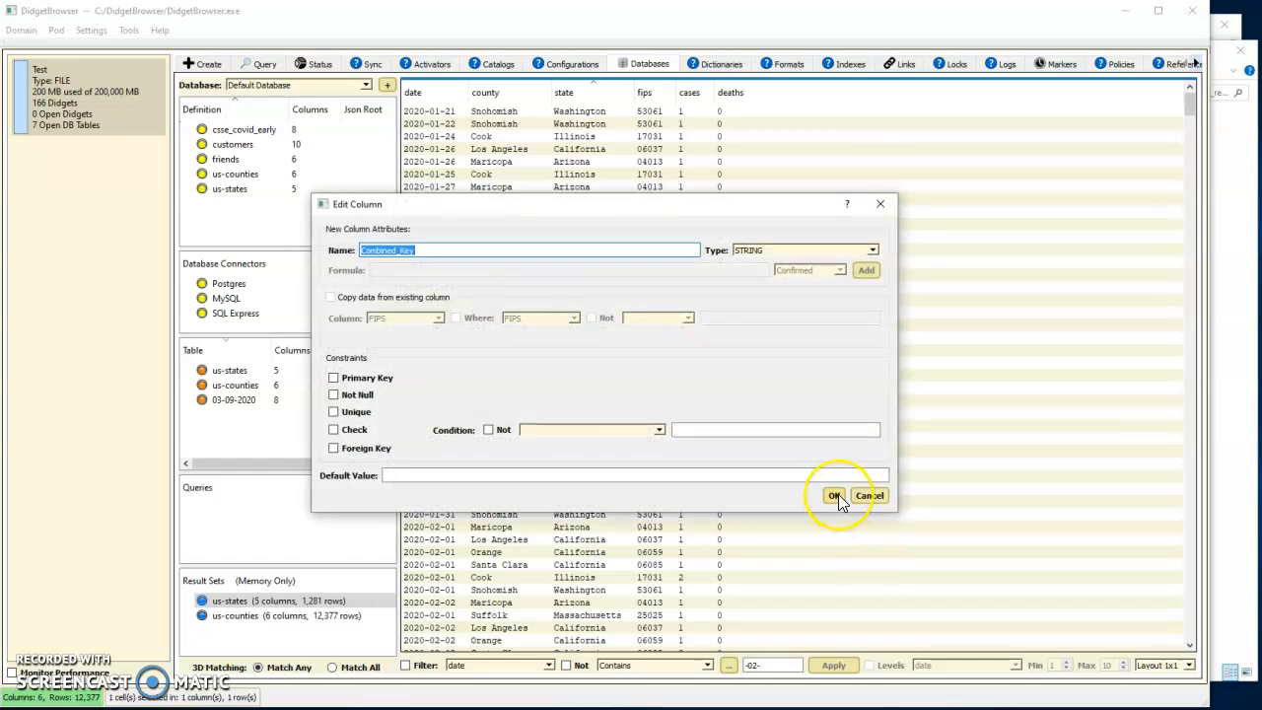
# Keep Combined_Key as STRING, save the later definition, and create the later table importing 03-22-2020.csv
pyautogui.click(835, 495)
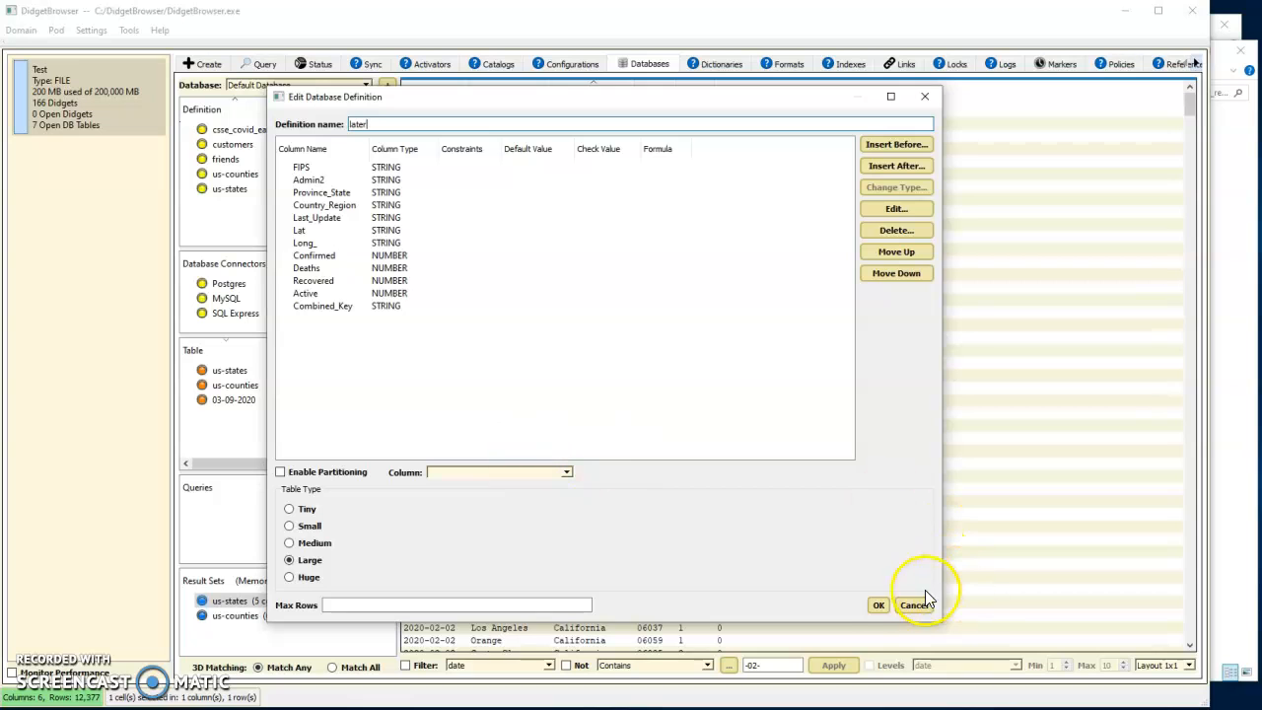
pyautogui.click(879, 606)
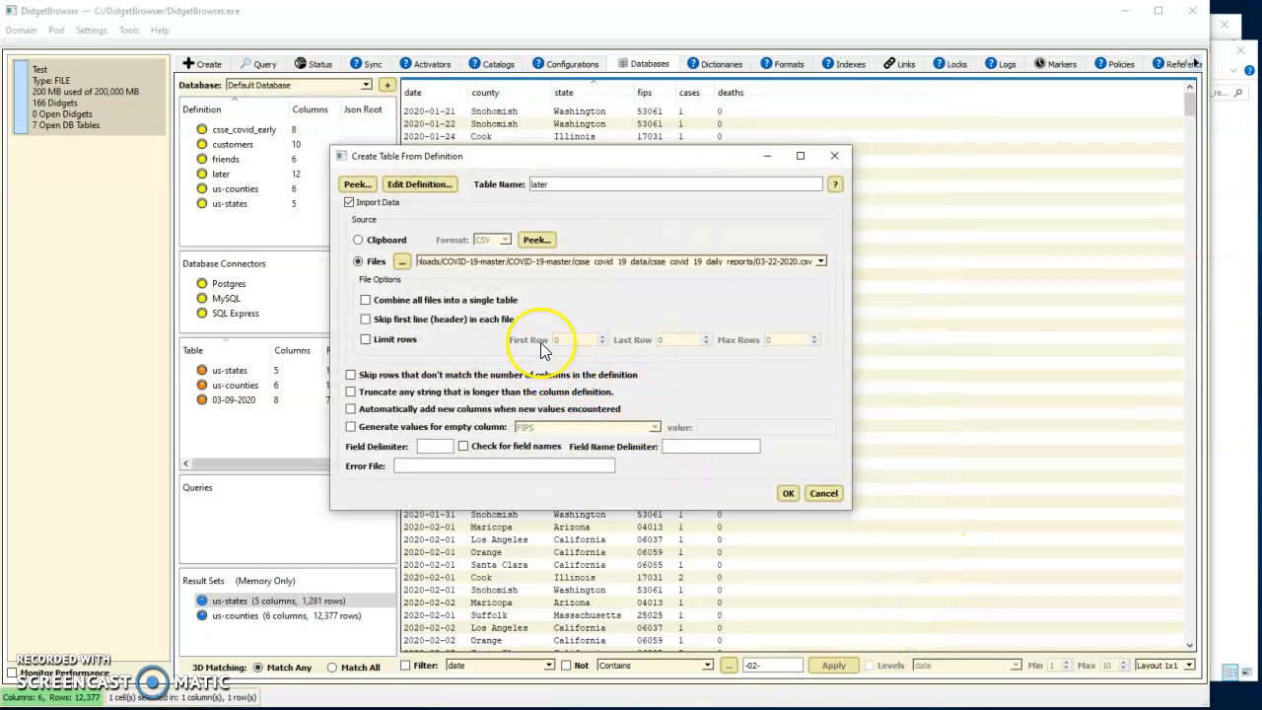
pyautogui.click(788, 493)
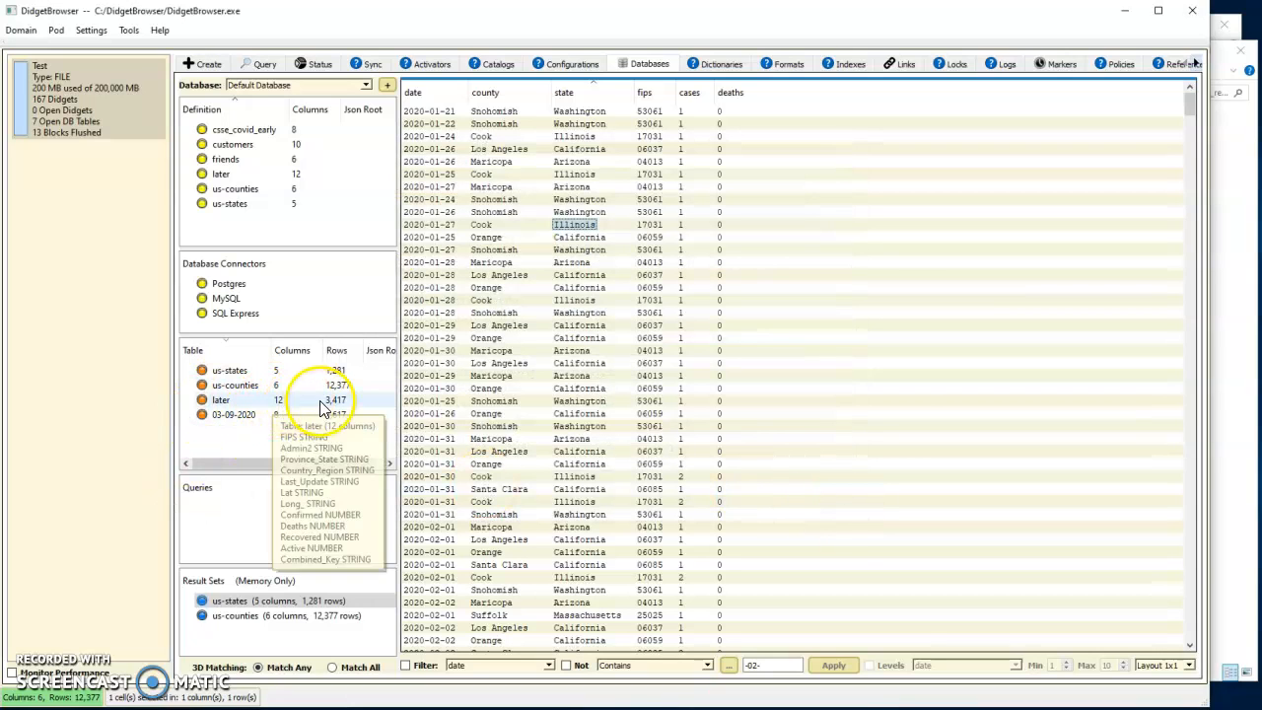
# Import the daily reports 03-23-2020.csv through 03-27-2020.csv from File Explorer into the later table
pyautogui.click(1243, 189)
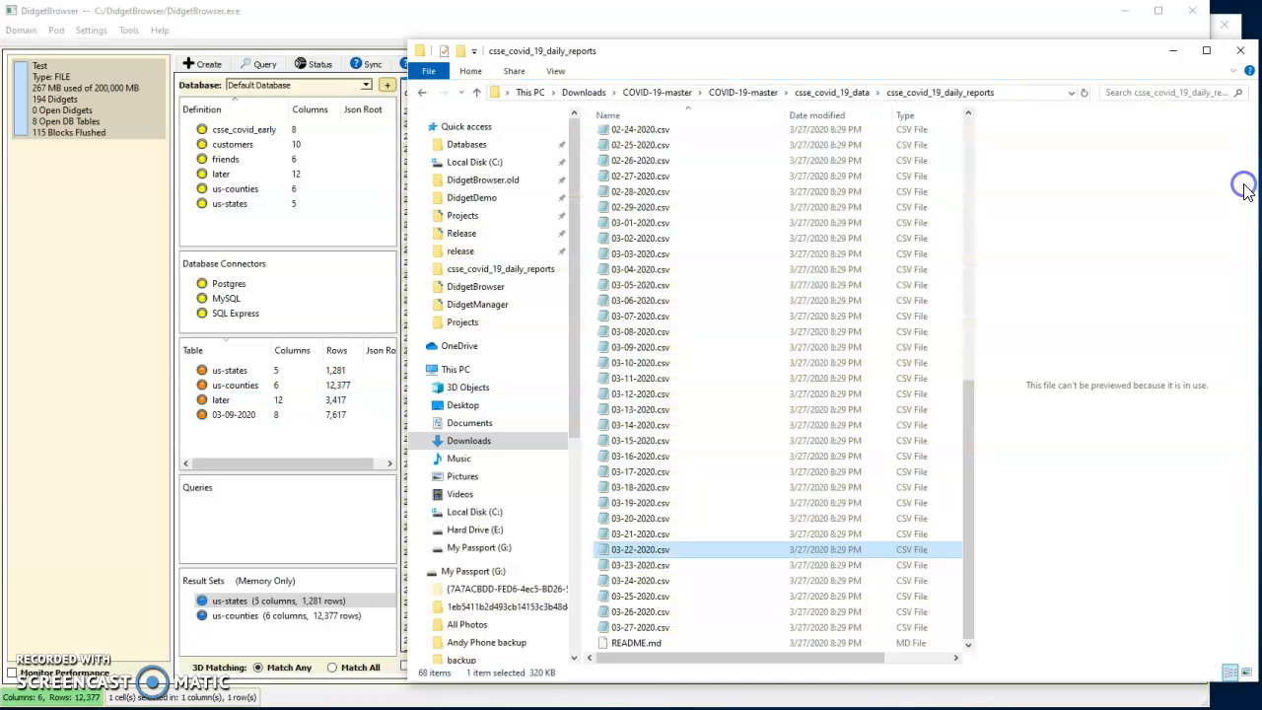
pyautogui.click(637, 565)
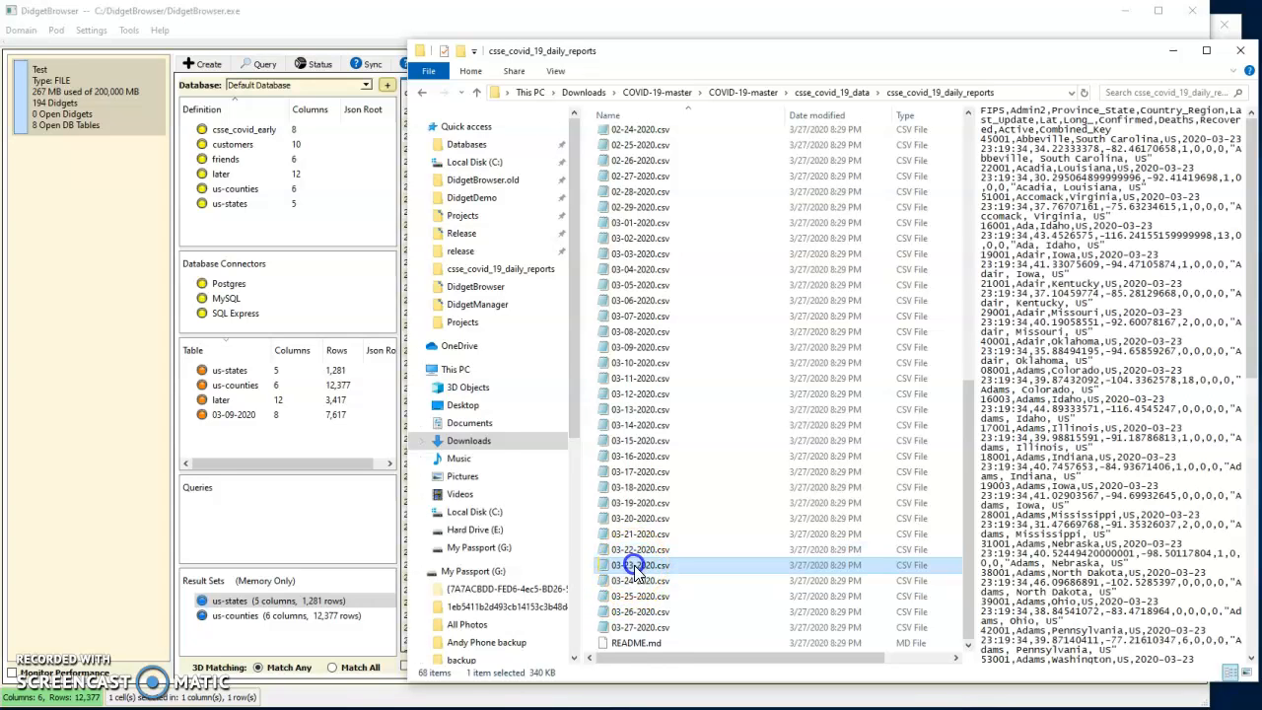
pyautogui.keyDown('shift'); pyautogui.click(649, 629); pyautogui.keyUp('shift')
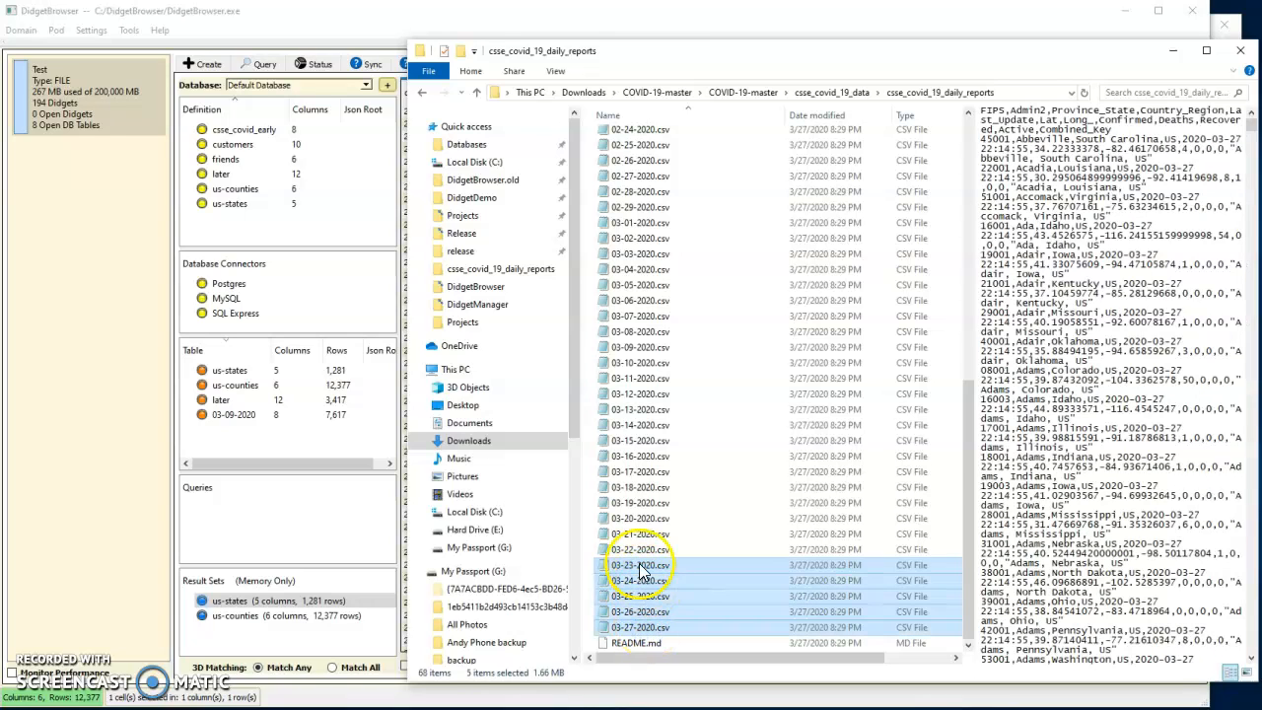
pyautogui.moveTo(640, 569); pyautogui.dragTo(223, 399)
pyautogui.click(788, 494)
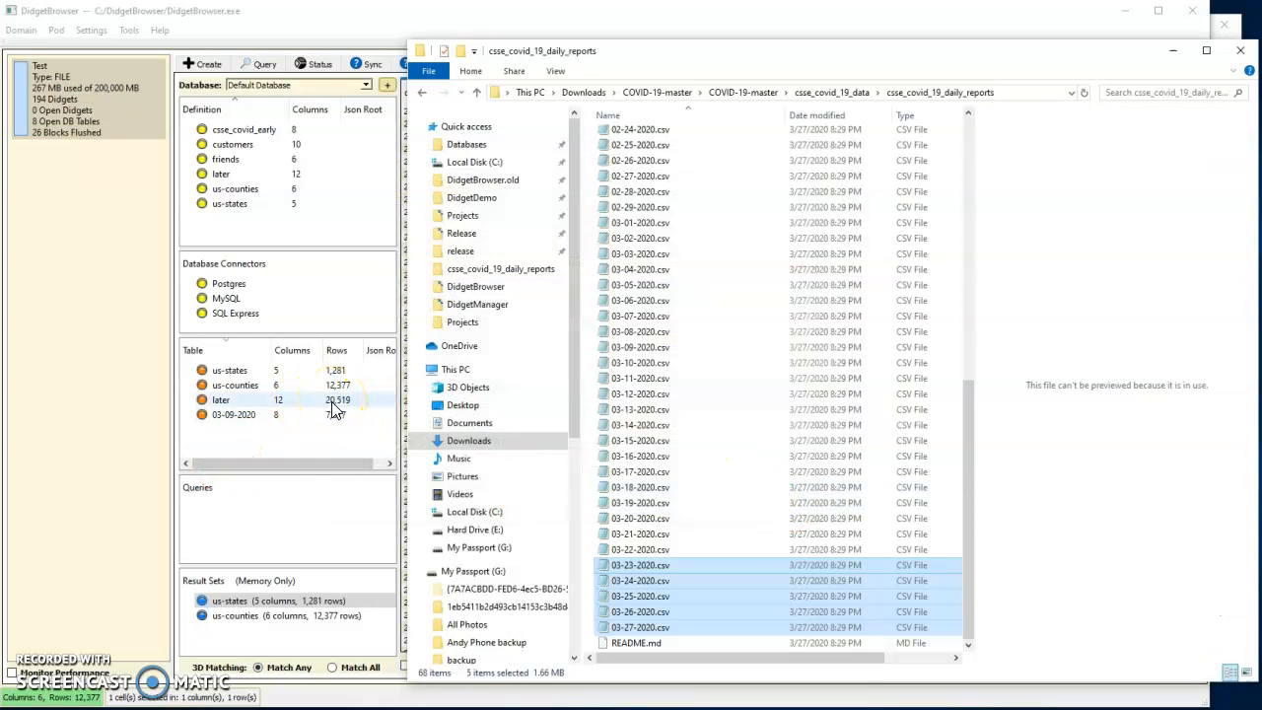
# Open the later table, compare it with the 03-09-2020 table, and return to later
pyautogui.click(333, 406)
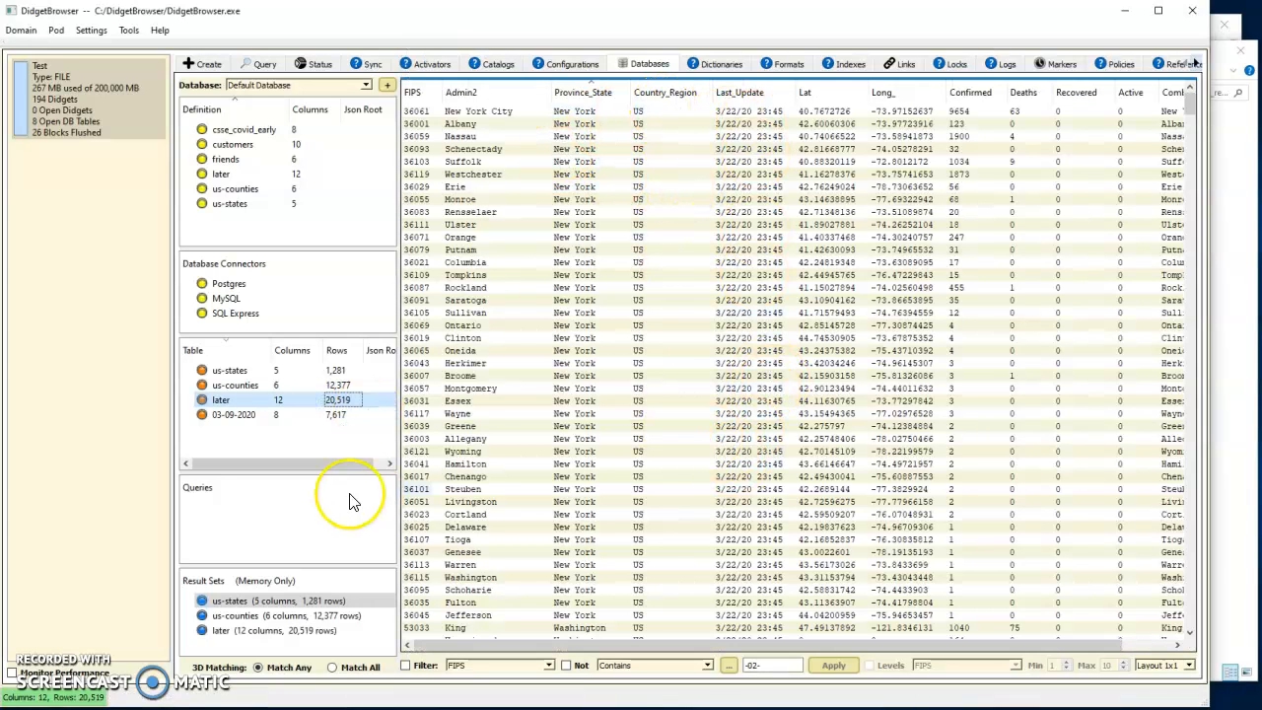
pyautogui.click(240, 415)
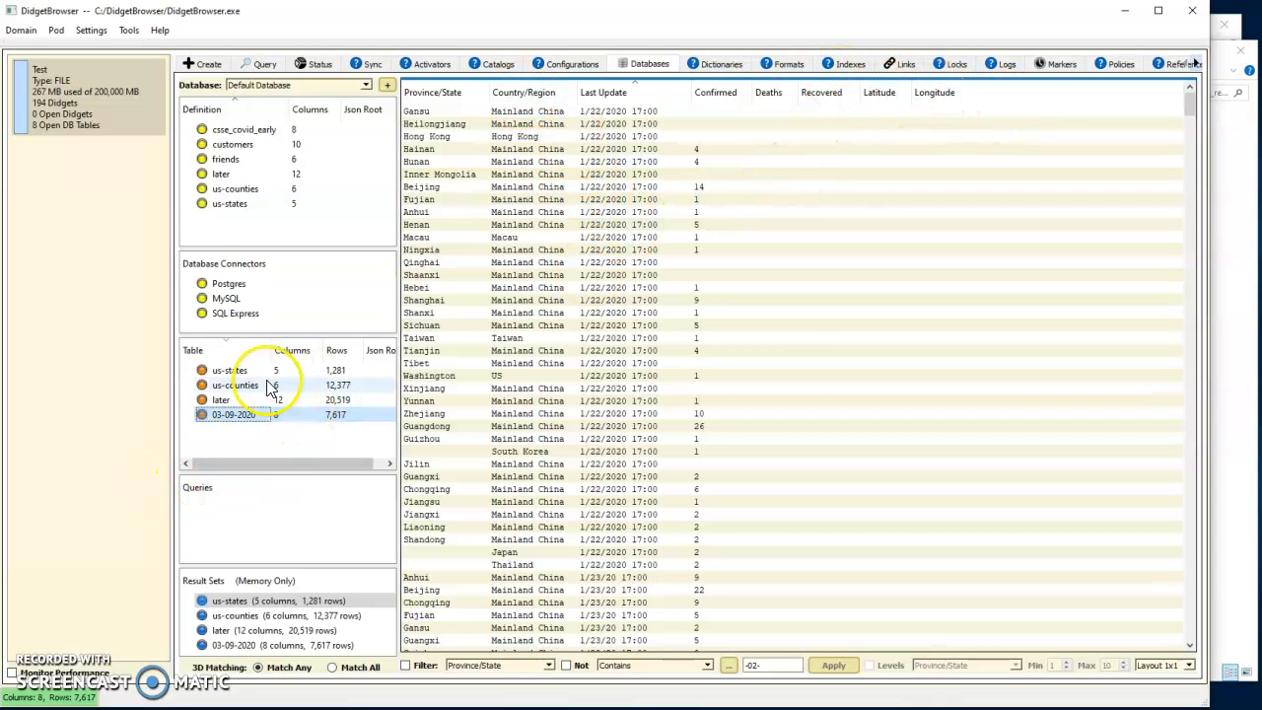
pyautogui.click(223, 401)
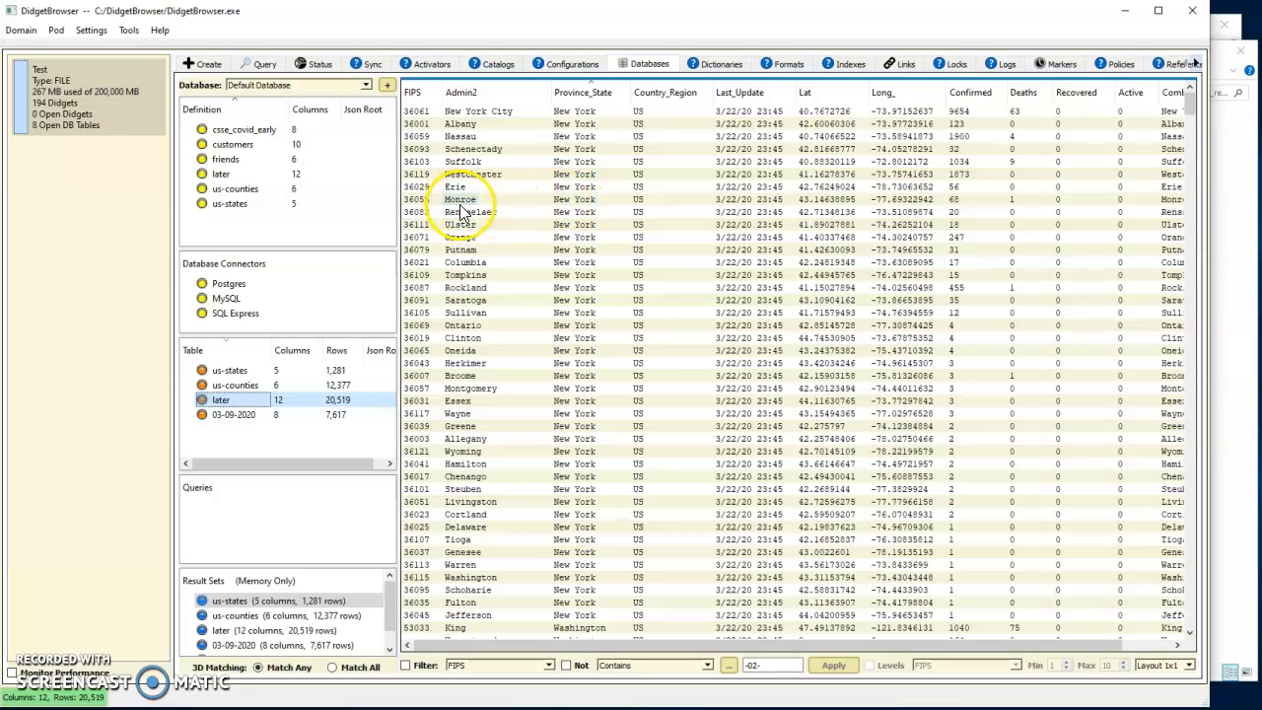
# Drill down the later table to New York state, then New York City rows, and sort them by Last_Update
pyautogui.doubleClick(582, 212)
pyautogui.moveTo(477, 21); pyautogui.dragTo(560, 27)
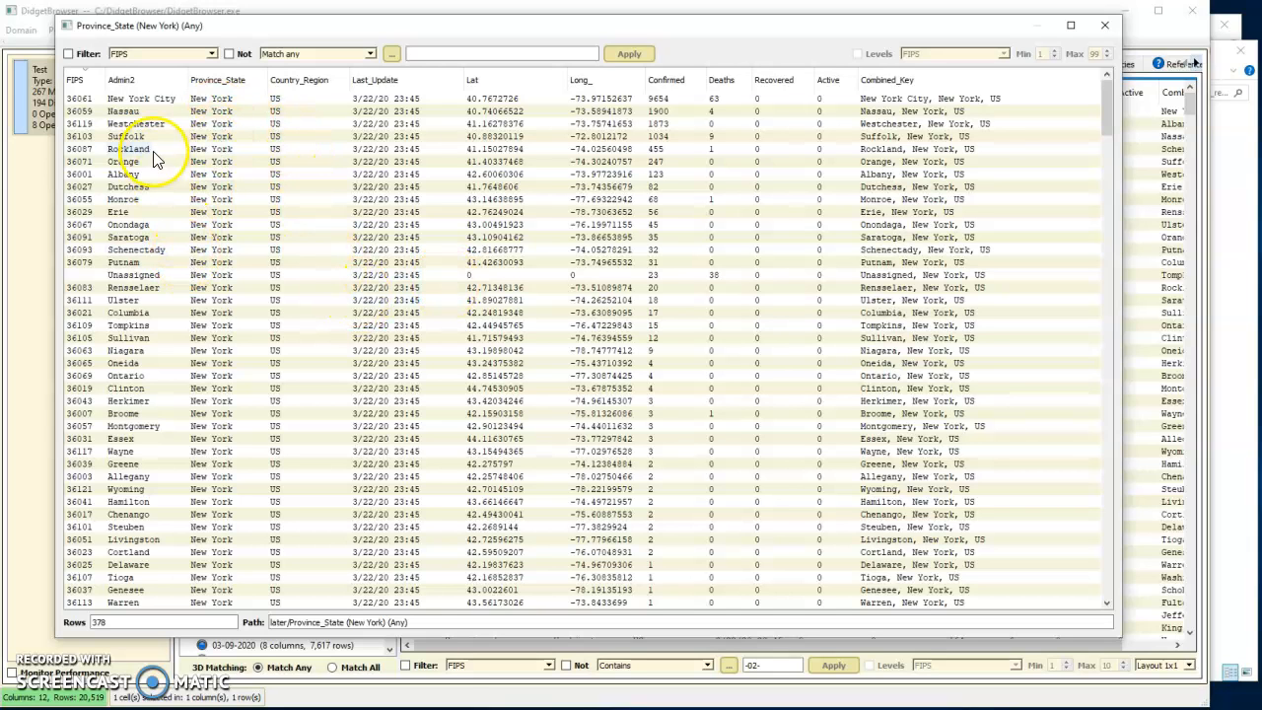
pyautogui.doubleClick(133, 98)
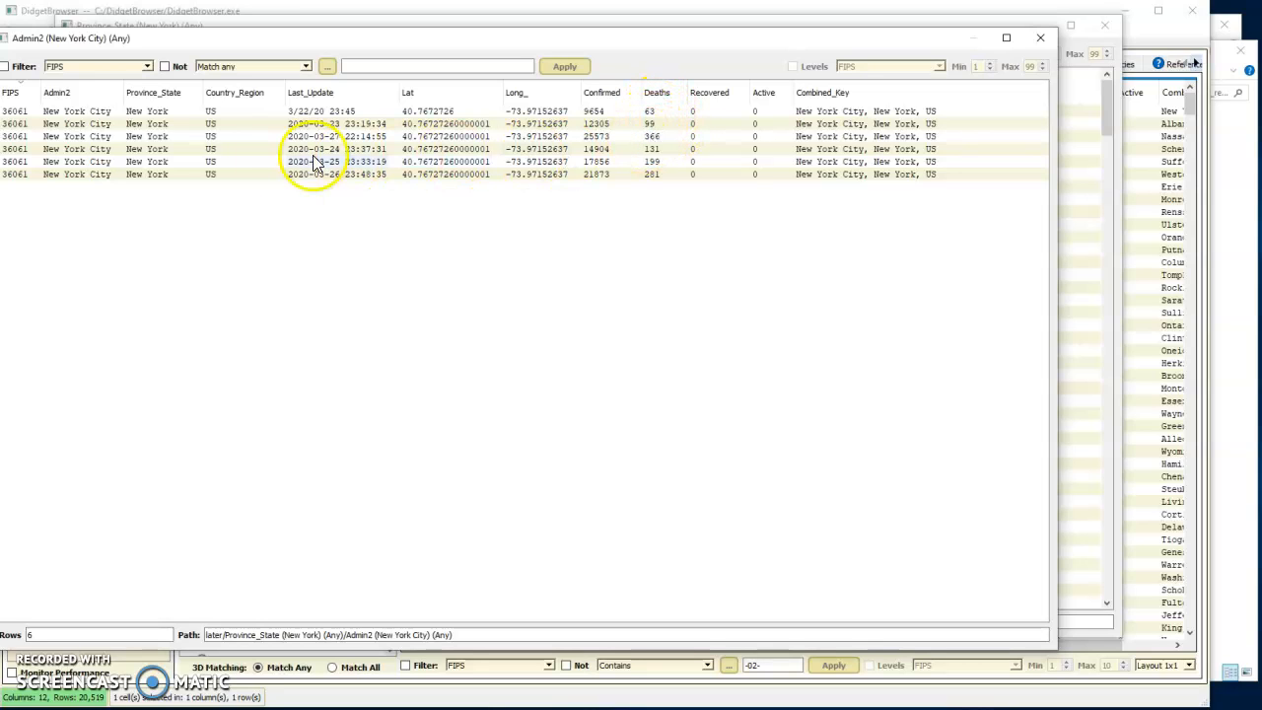
pyautogui.click(311, 95)
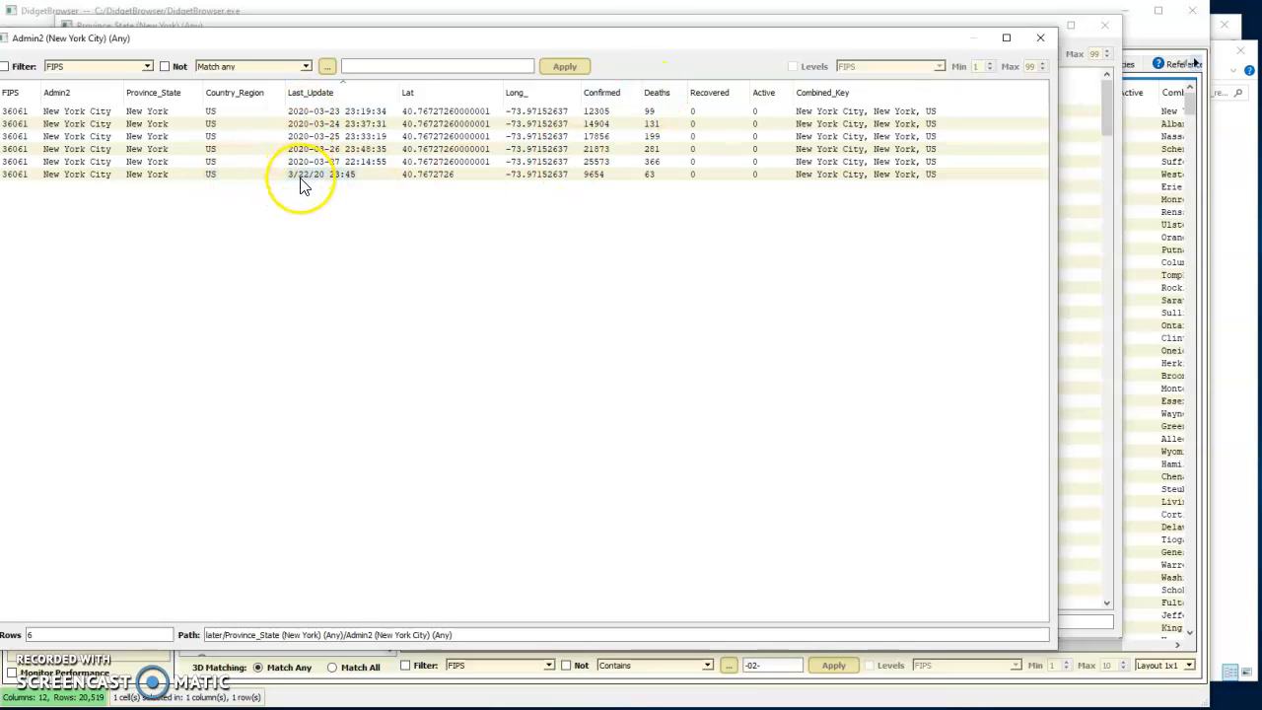
pyautogui.click(666, 115)
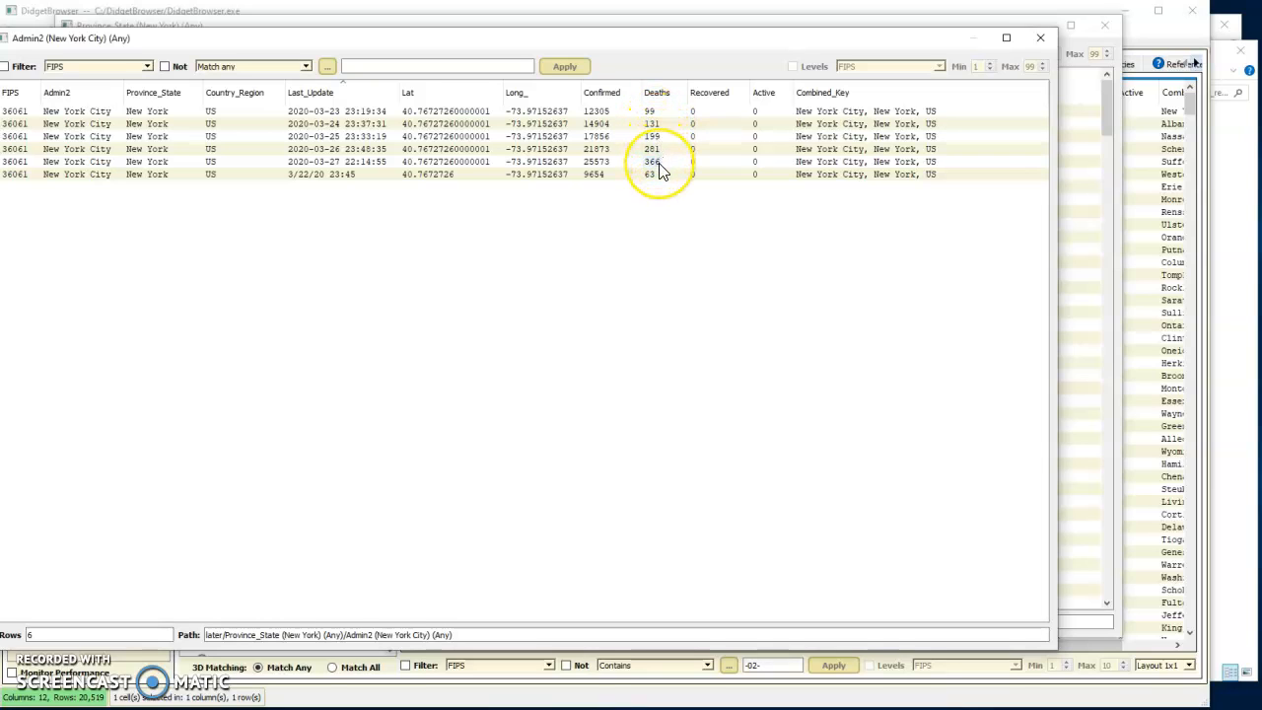
pyautogui.click(363, 136)
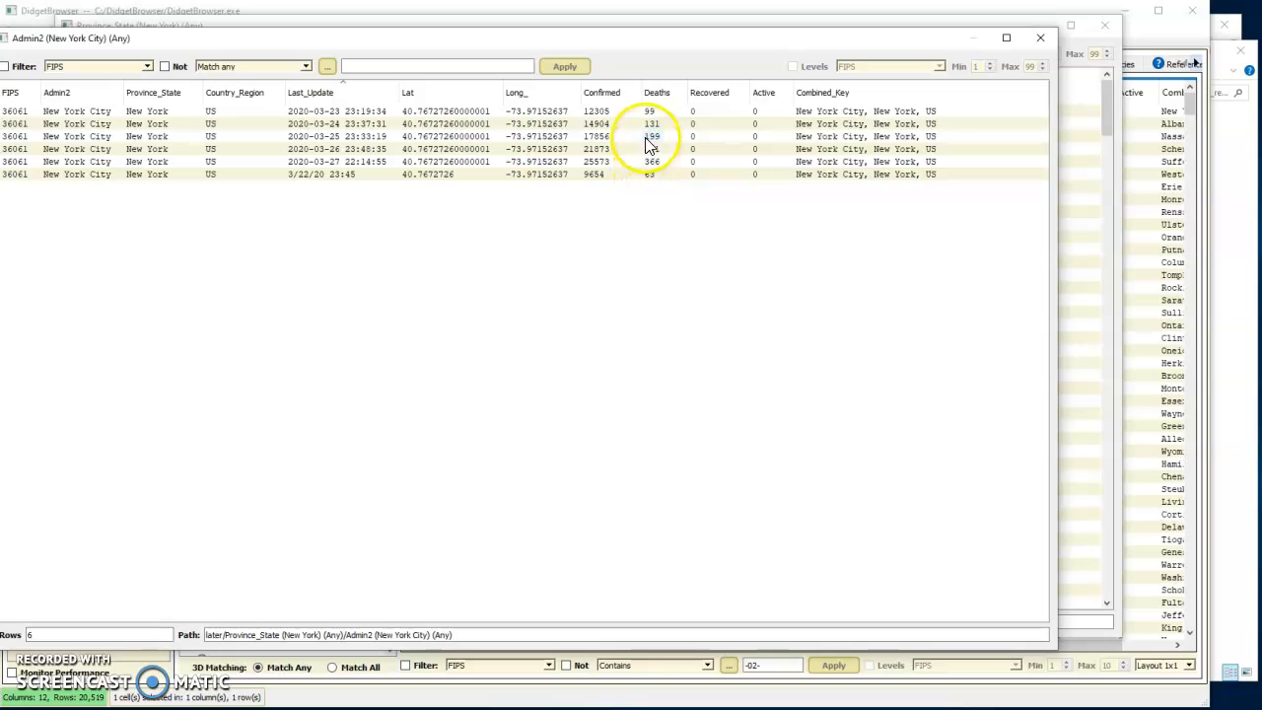
# Sort New York City rows by Confirmed, chart the Confirmed values as a bar graph, then close the chart and drill-down windows
pyautogui.click(601, 91)
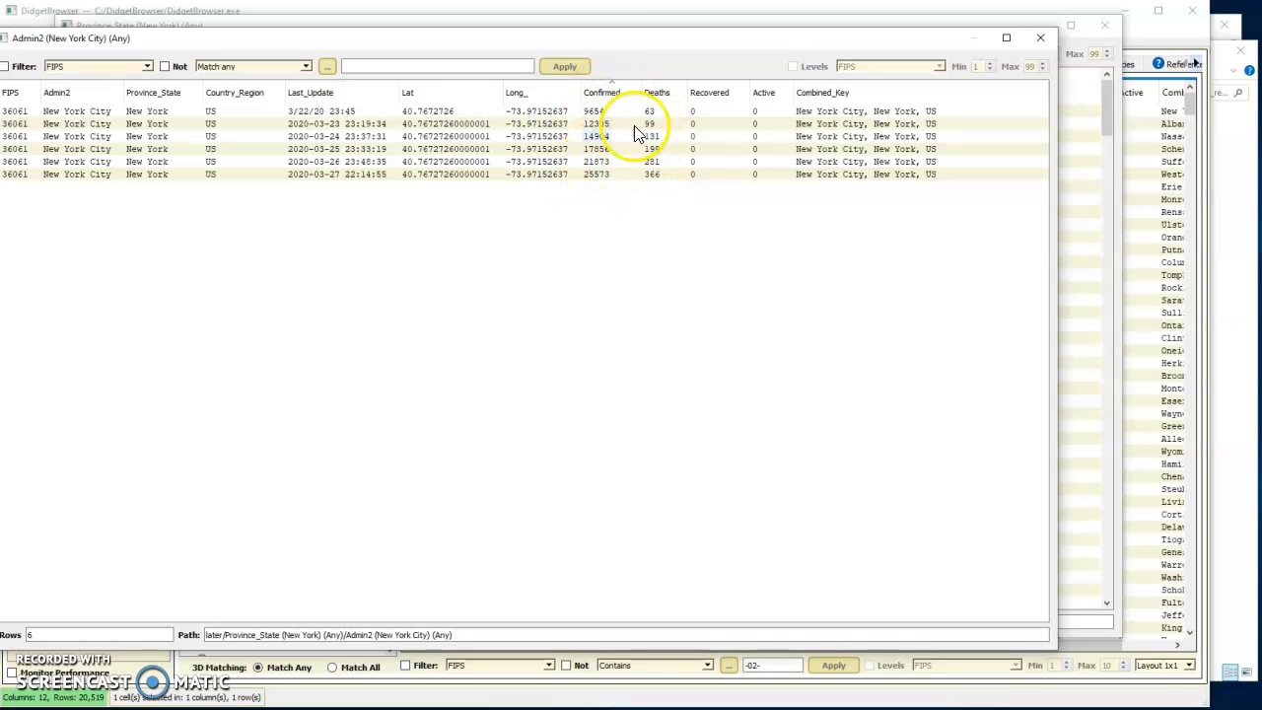
pyautogui.keyDown('shift'); pyautogui.click(600, 176); pyautogui.keyUp('shift')
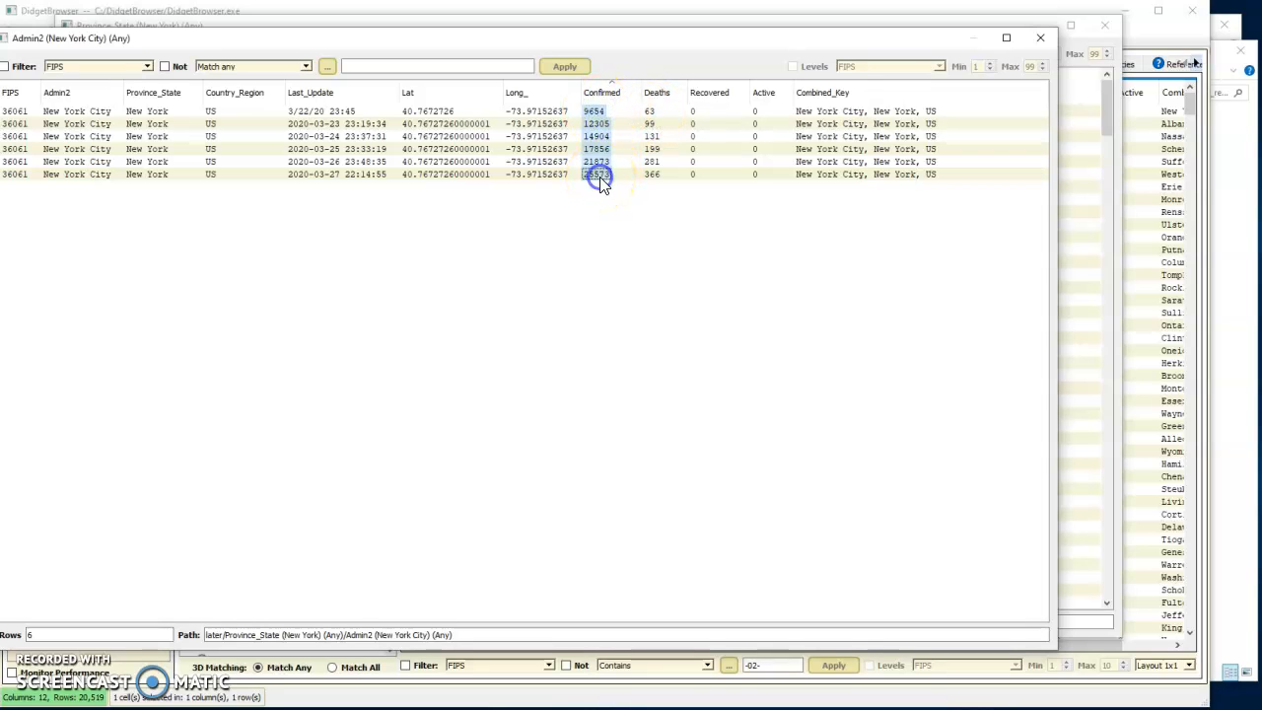
pyautogui.rightClick(600, 176)
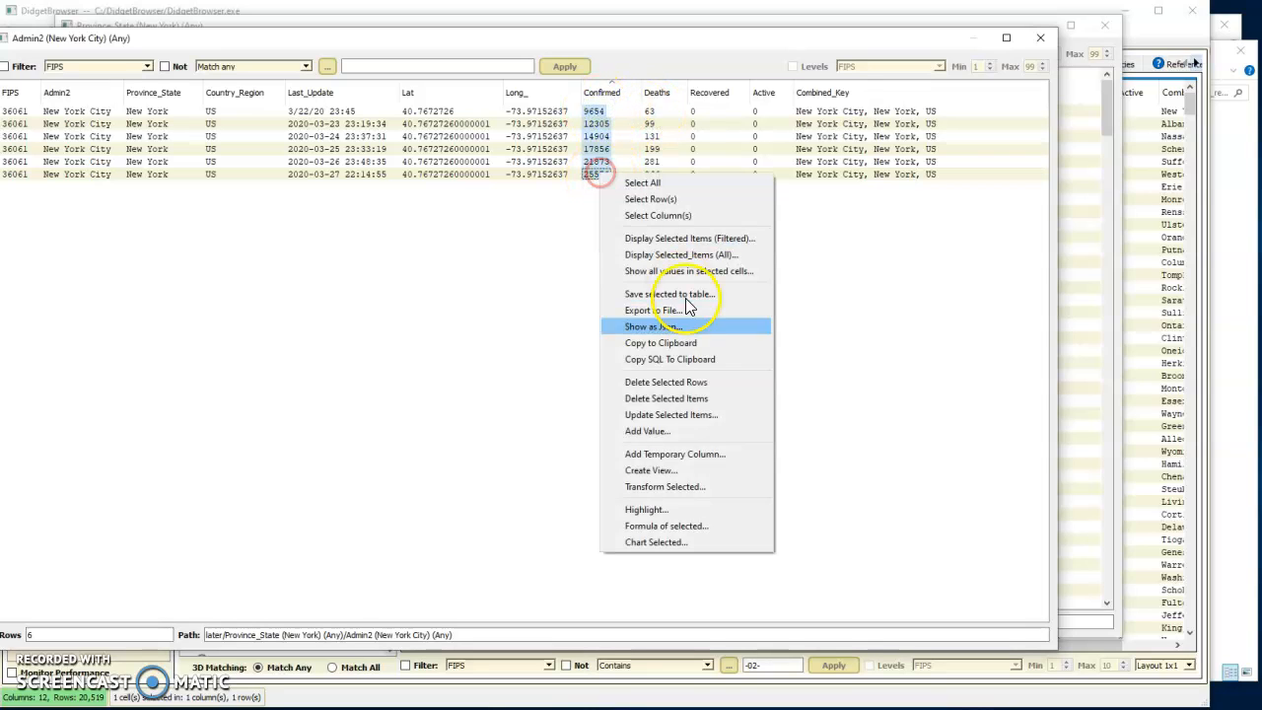
pyautogui.click(691, 550)
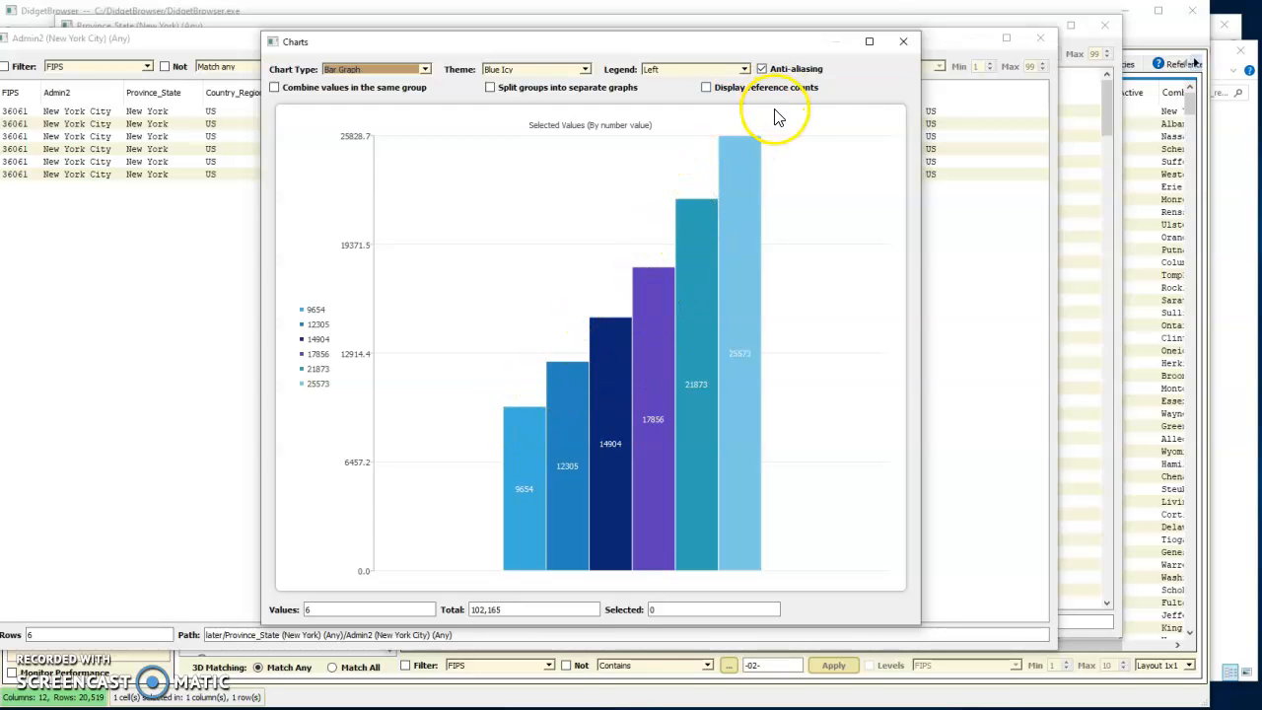
pyautogui.click(904, 43)
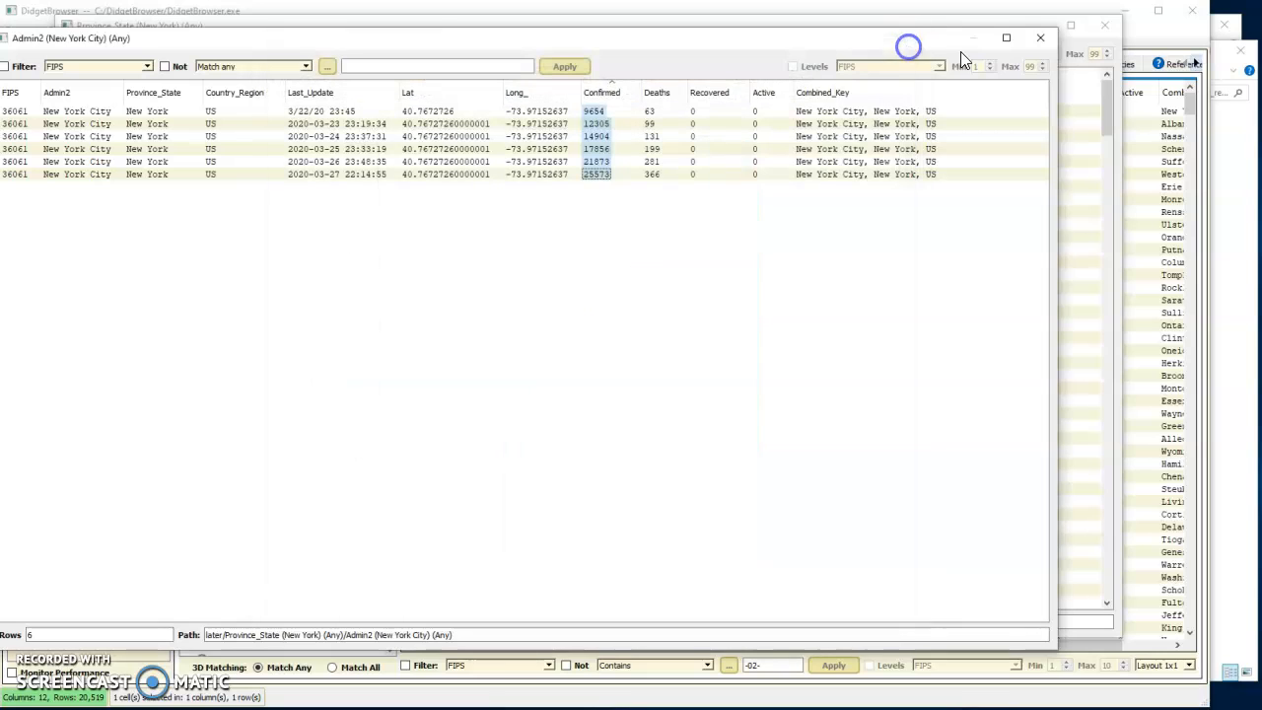
pyautogui.click(1042, 37)
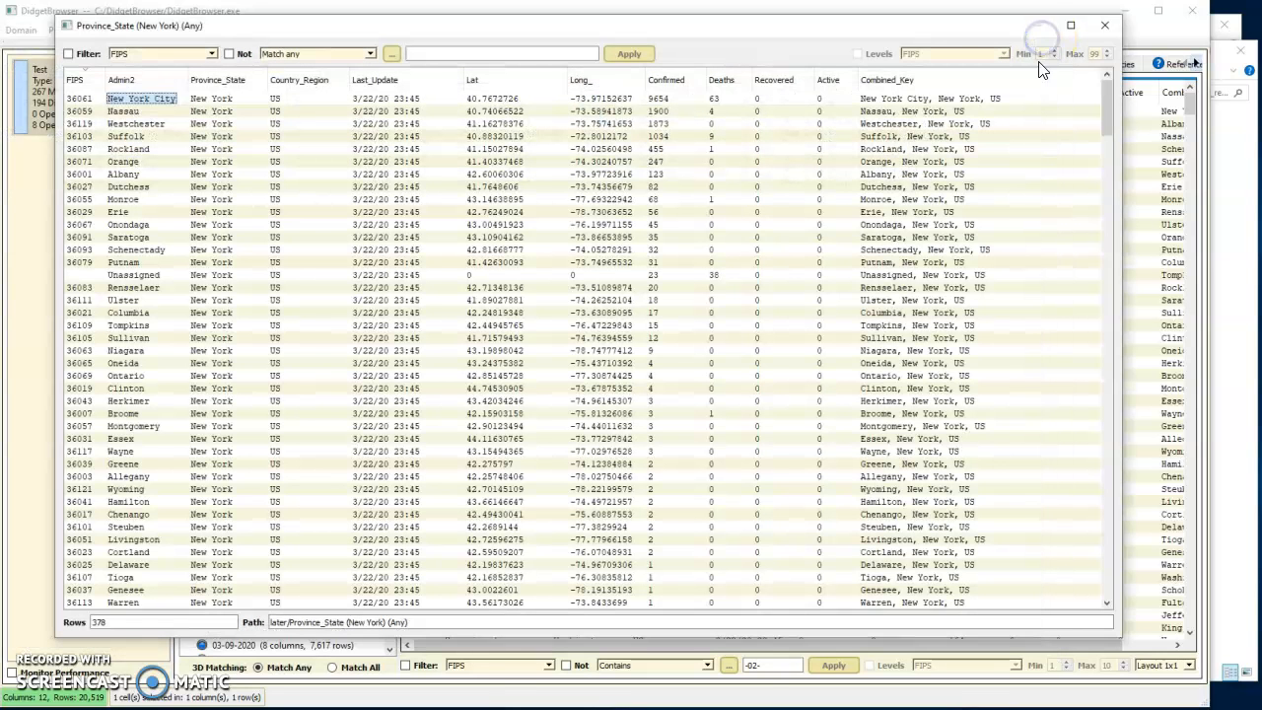
pyautogui.click(1105, 29)
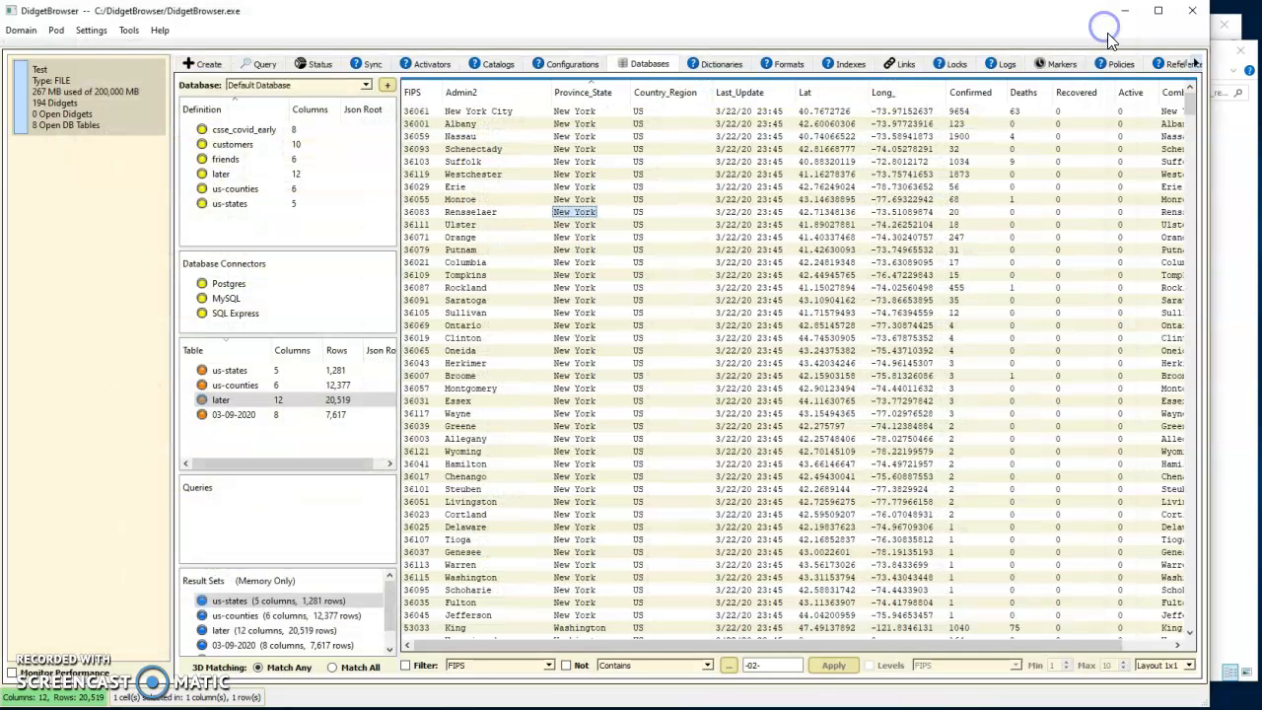